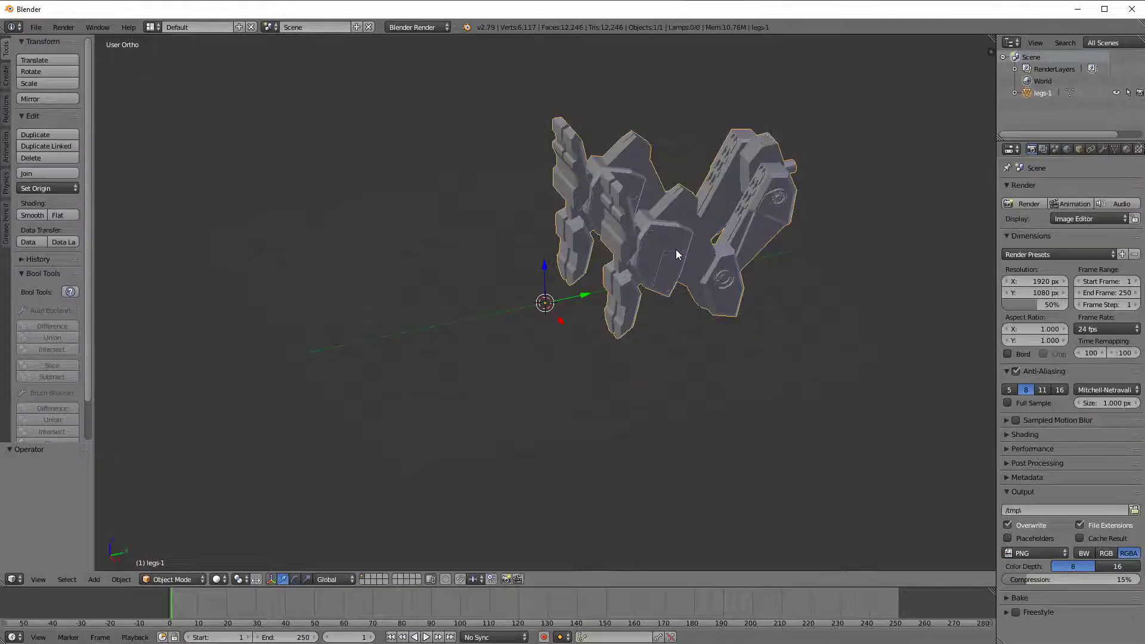
In the top view, select both legs through the mesh and delete their faces, leaving only the central hip joint
middle_click_drag(675, 249, 786, 320)
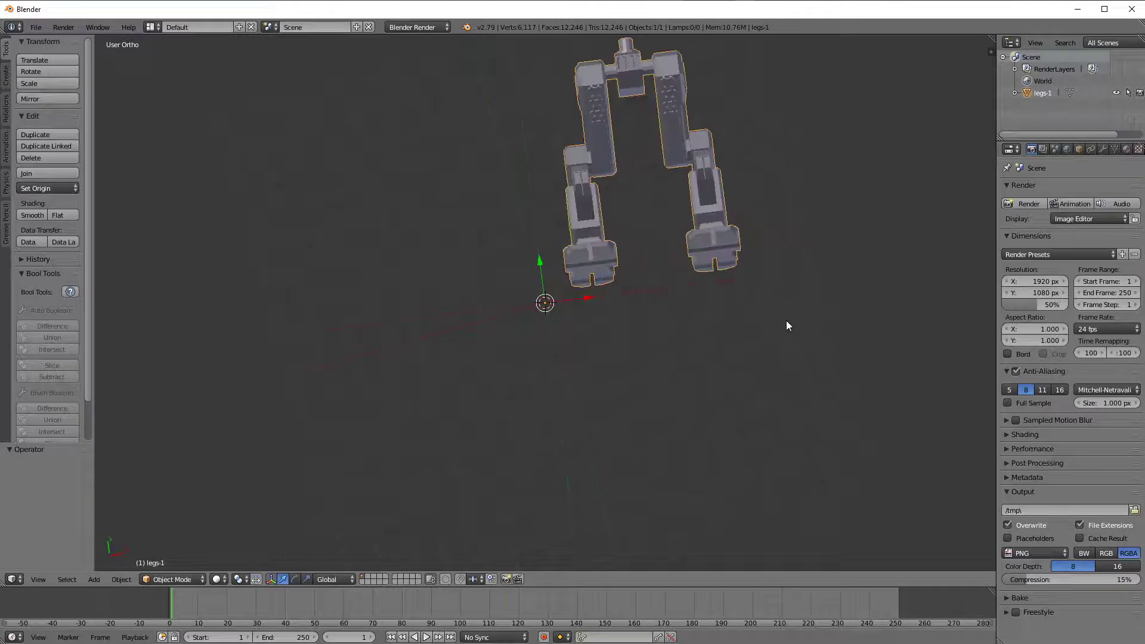
key("KP_7")
middle_click_drag(731, 253, 666, 336, "shift")
scroll(727, 305, "up", 2)
scroll(663, 336, "up", 1)
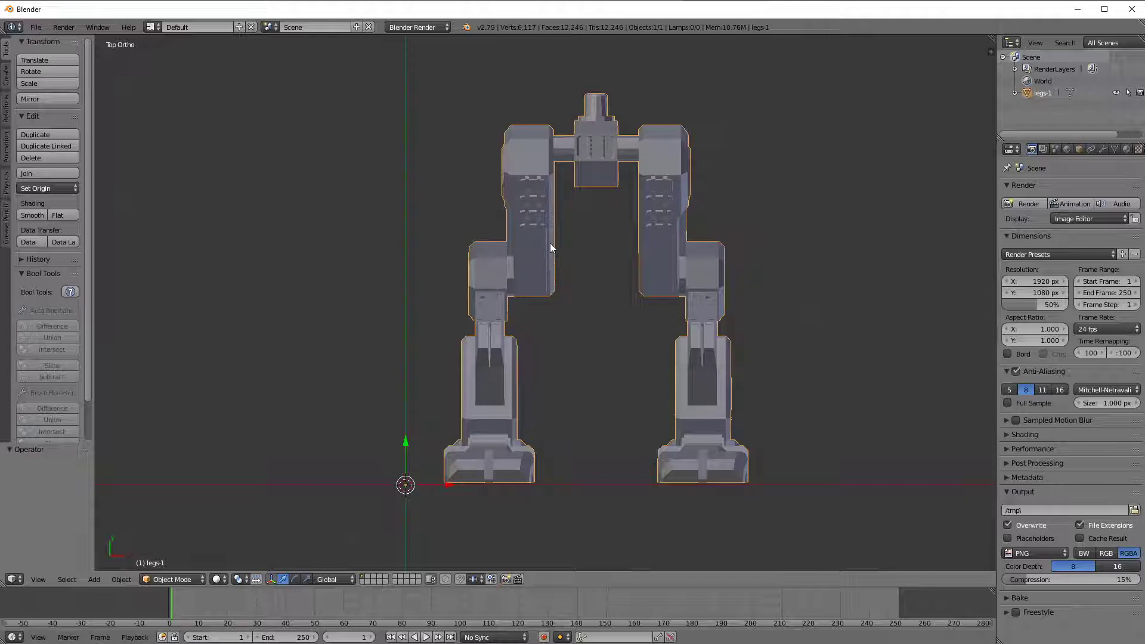
middle_click_drag(627, 291, 602, 296, "shift")
key("Tab")
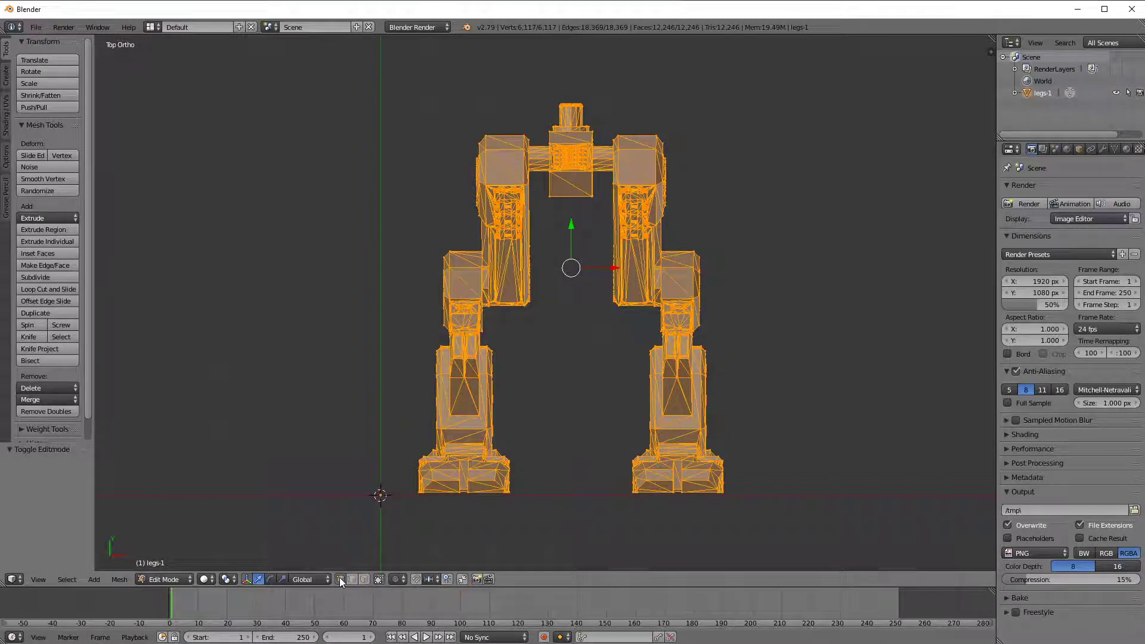
left_click(379, 579)
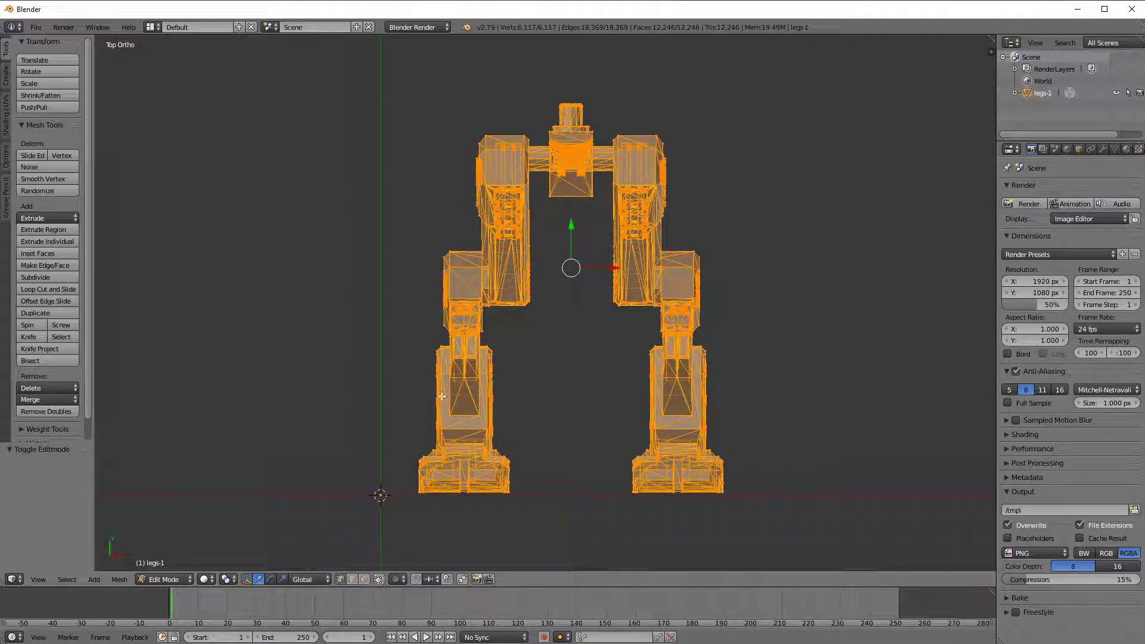
key("a")
mouse_move(548, 125)
left_mouse_down("ctrl")
mouse_move(493, 79)
mouse_move(441, 570)
mouse_move(524, 566)
mouse_move(544, 540)
left_mouse_up("ctrl")
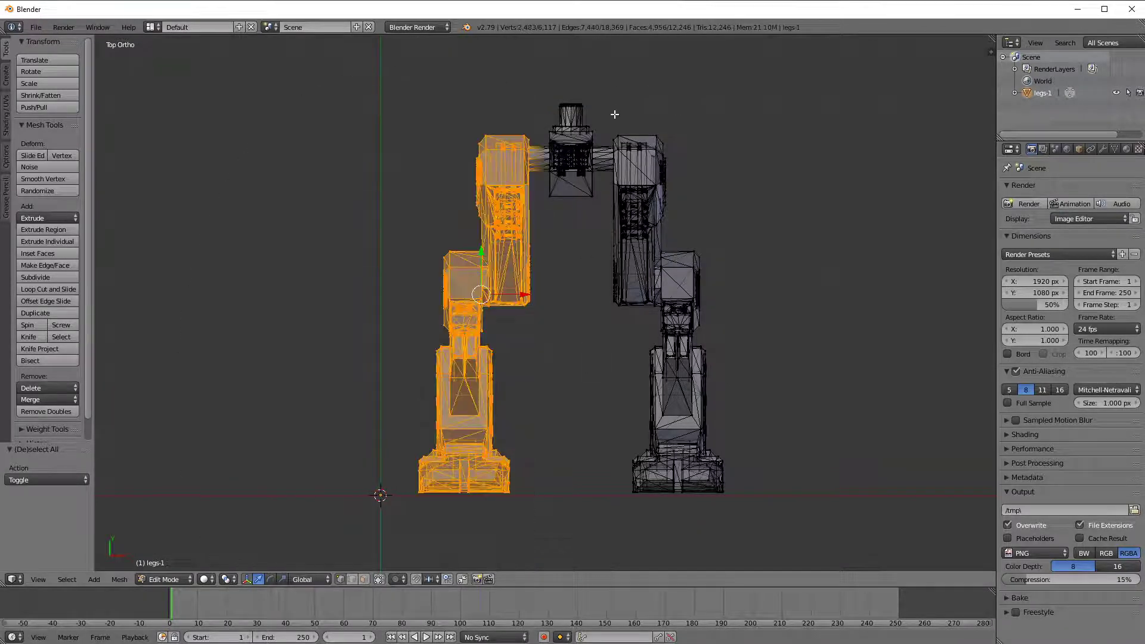
mouse_move(608, 122)
left_mouse_down("ctrl")
mouse_move(751, 525)
mouse_move(611, 566)
mouse_move(609, 158)
left_mouse_up("ctrl")
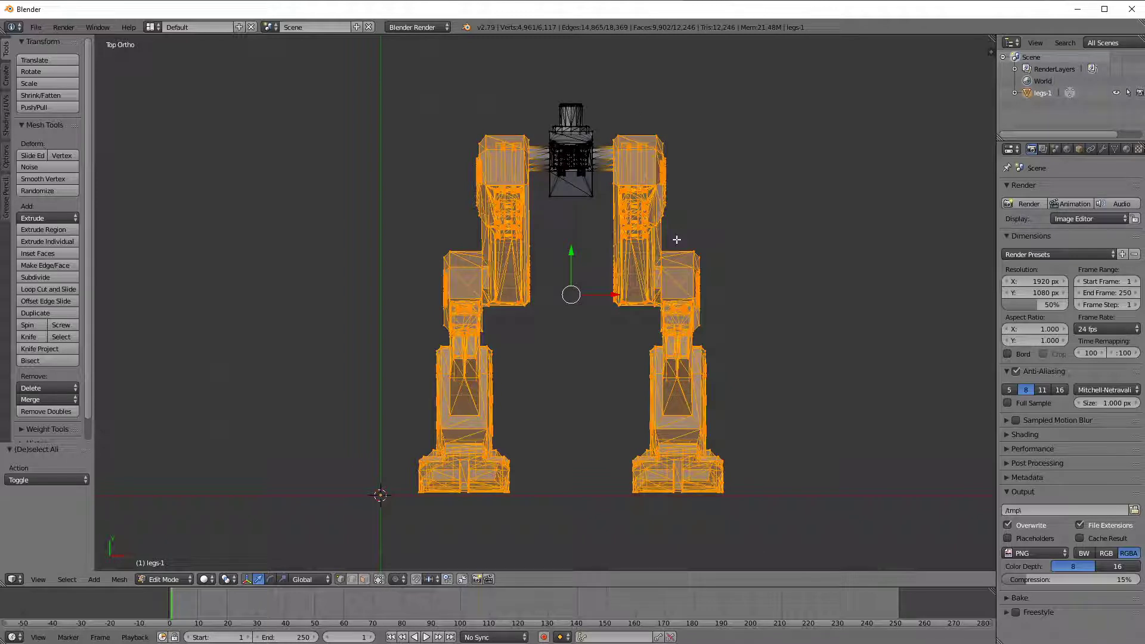
mouse_move(541, 128)
left_mouse_down("ctrl")
mouse_move(495, 66)
mouse_move(380, 496)
mouse_move(545, 540)
left_mouse_up("ctrl")
key("x")
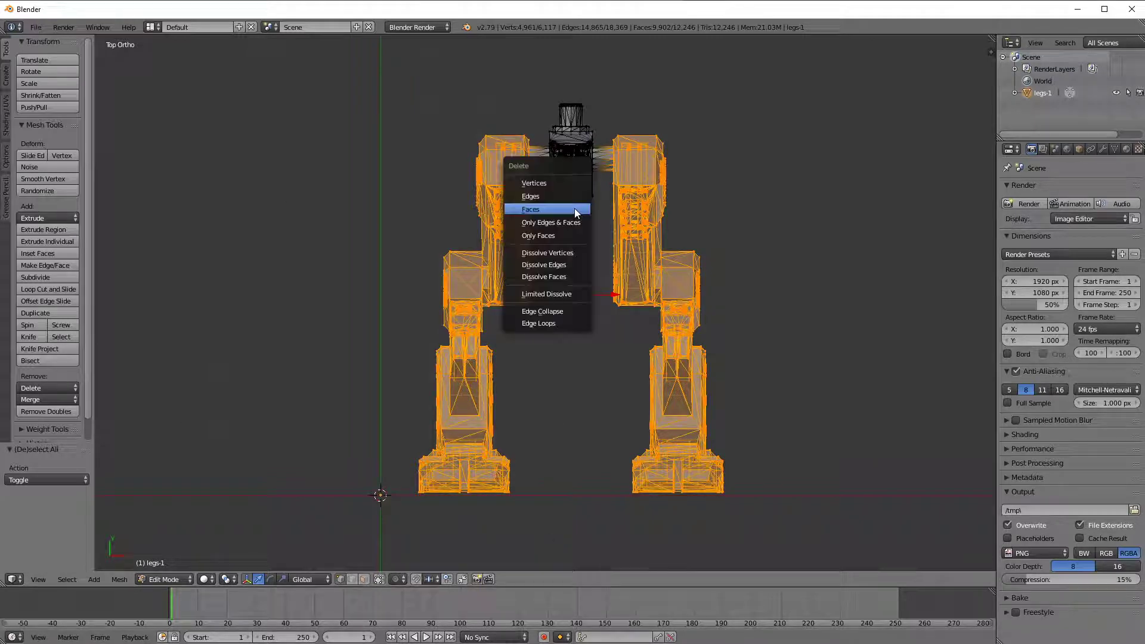
left_click(563, 209)
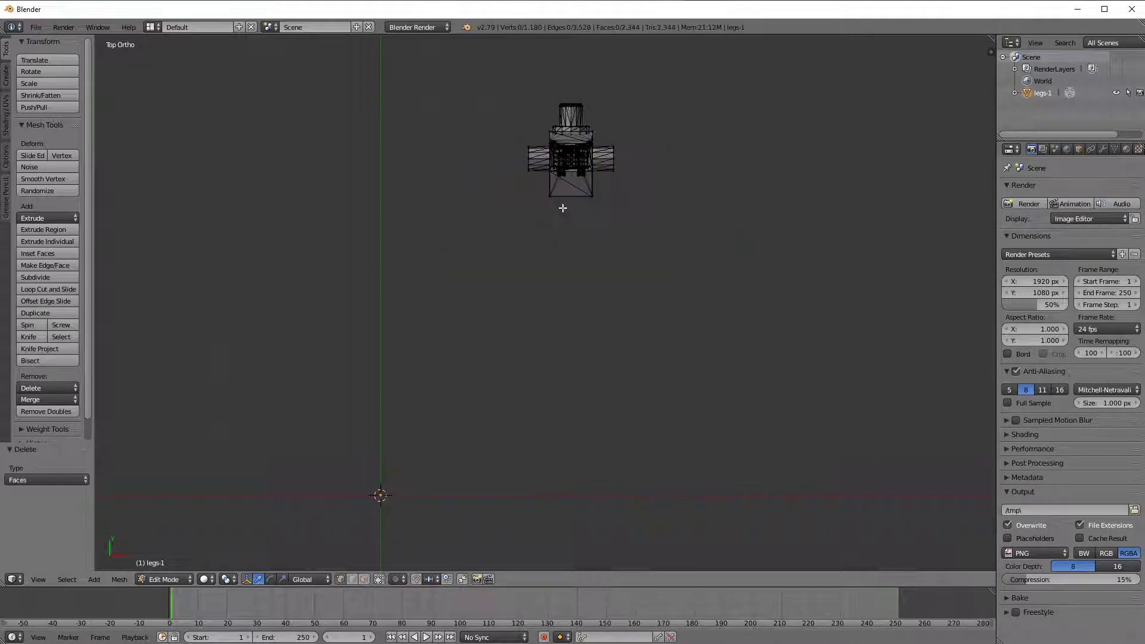
Close the open end of the hip joint's left side cylinder by selecting its rim and applying Grid Fill
scroll(563, 207, "up", 2)
middle_click_drag(564, 208, 550, 340, "shift")
scroll(550, 340, "up", 3)
scroll(540, 420, "up", 2)
middle_click_drag(565, 275, 611, 361, "shift")
scroll(612, 381, "down", 3)
scroll(603, 378, "up", 4)
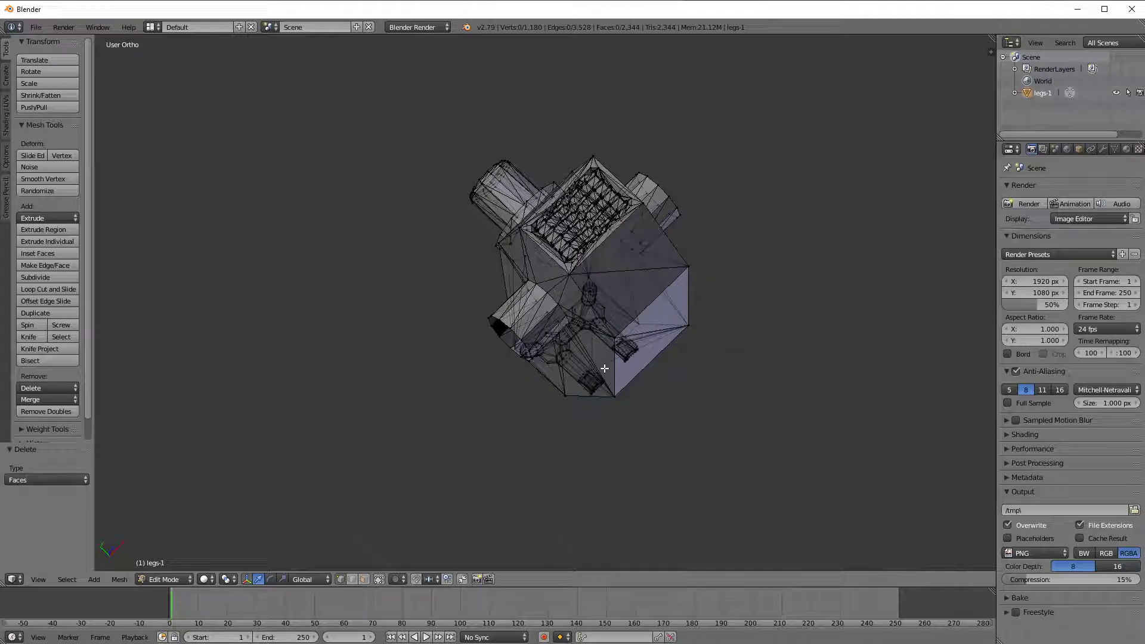
left_click(380, 578)
mouse_move(572, 365)
middle_mouse_down()
mouse_move(621, 338)
mouse_move(569, 374)
mouse_move(558, 352)
middle_mouse_up()
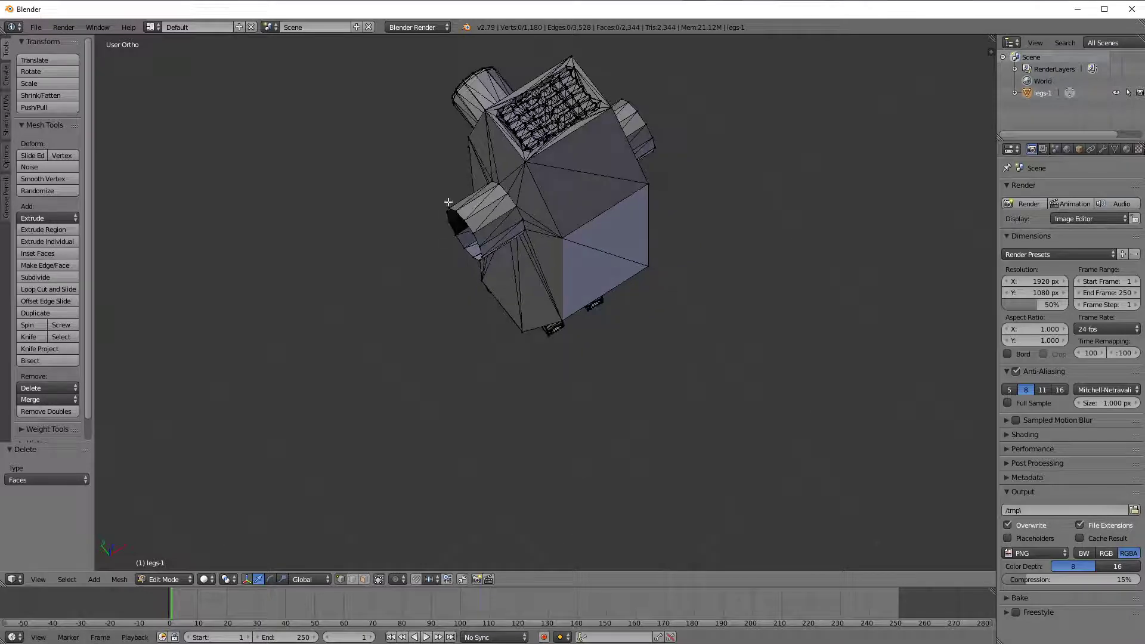
middle_click_drag(448, 203, 432, 172)
mouse_move(432, 171)
left_mouse_down("ctrl")
mouse_move(442, 255)
mouse_move(376, 99)
mouse_move(388, 177)
left_mouse_up("ctrl")
mouse_move(388, 177)
middle_mouse_down()
mouse_move(463, 215)
mouse_move(465, 197)
mouse_move(369, 193)
middle_mouse_up()
key("ctrl+f")
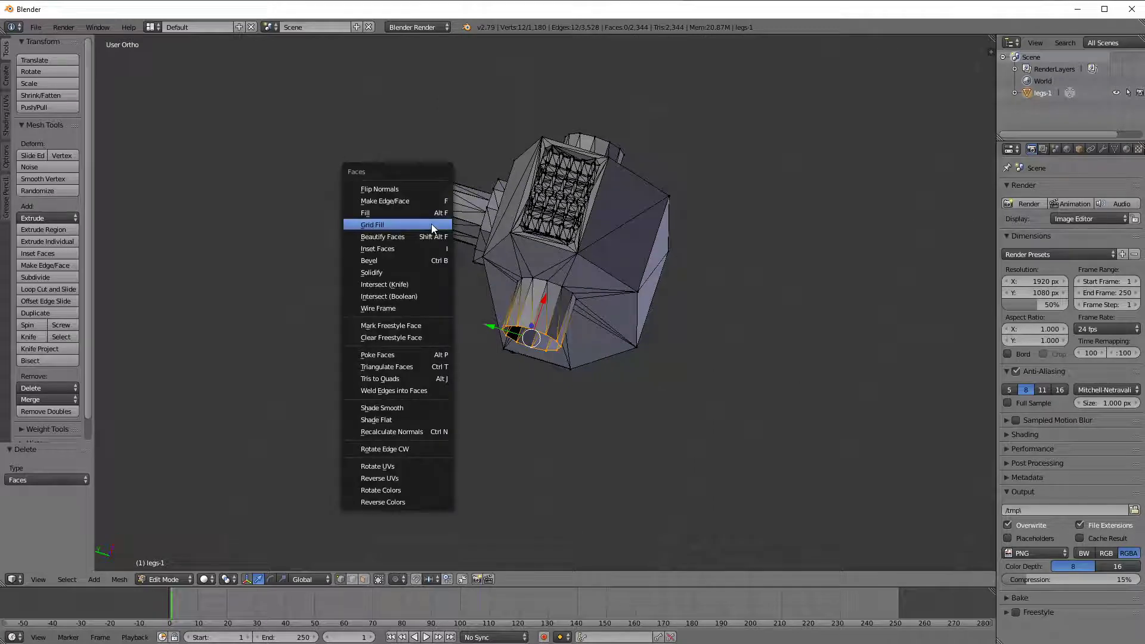
left_click(431, 224)
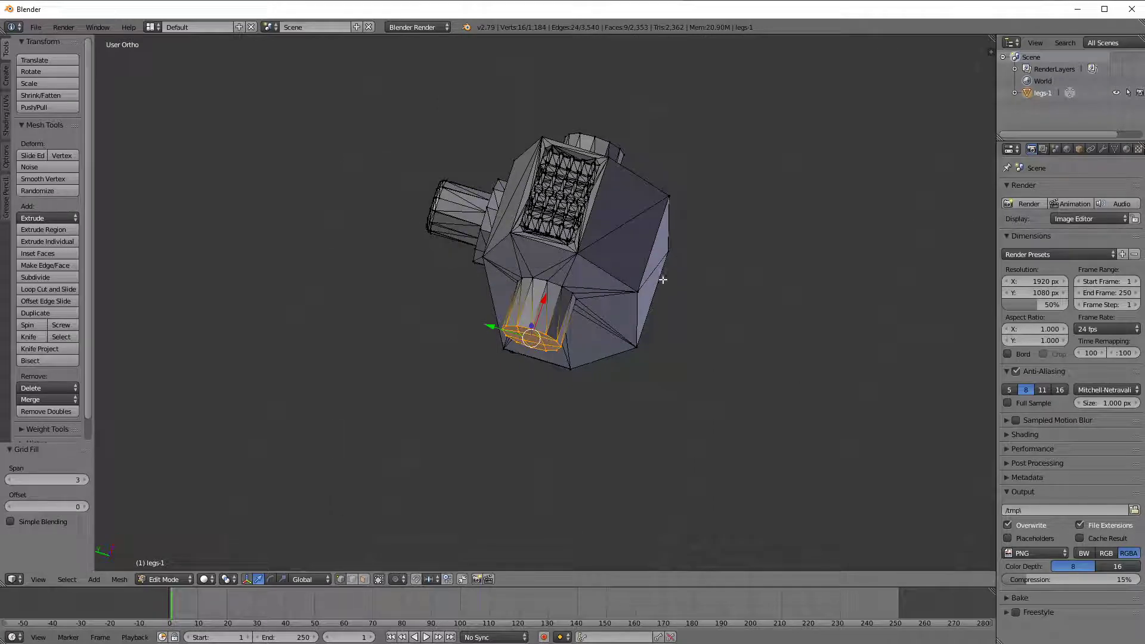
Cap the open end of the hip joint's right side cylinder with Grid Fill and clear the selection
key("a")
middle_click_drag(662, 276, 543, 234)
left_click_drag(513, 266, 571, 389, "ctrl")
mouse_move(586, 361)
middle_mouse_down()
mouse_move(588, 332)
mouse_move(544, 312)
mouse_move(556, 380)
middle_mouse_up()
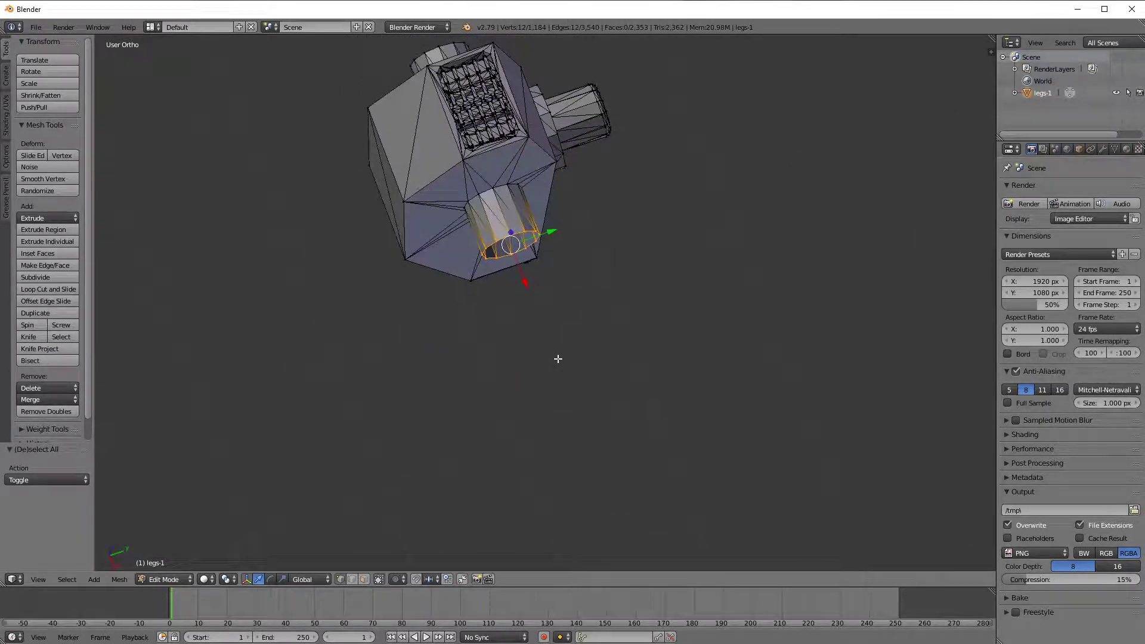
key("ctrl+f")
left_click(551, 352)
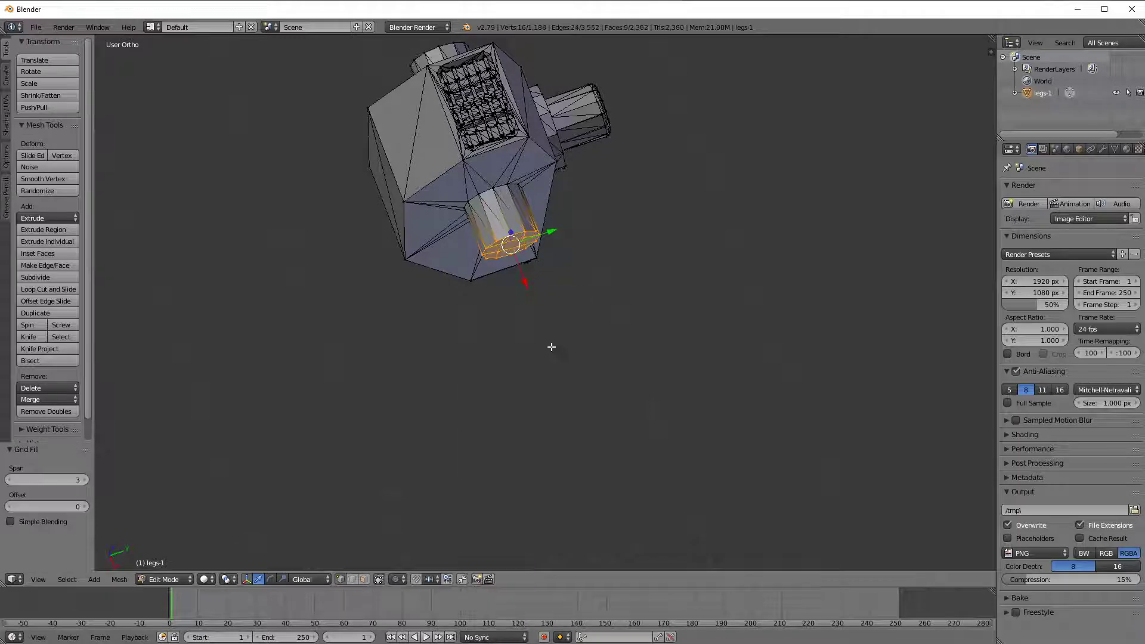
middle_click_drag(491, 342, 558, 351)
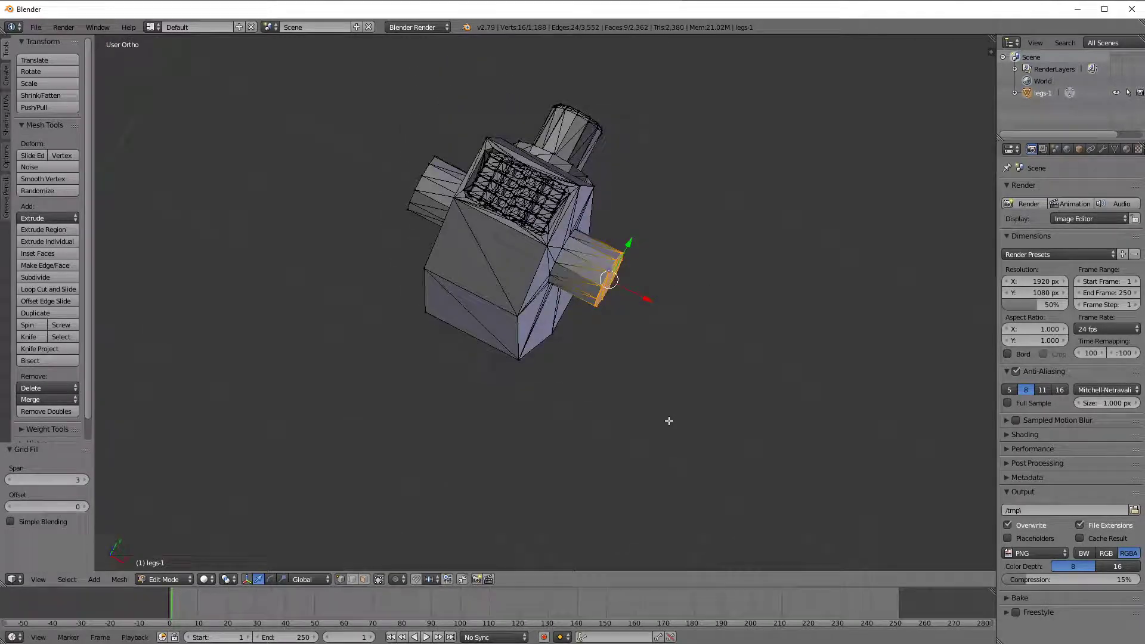
key("a")
key("a")
key("a")
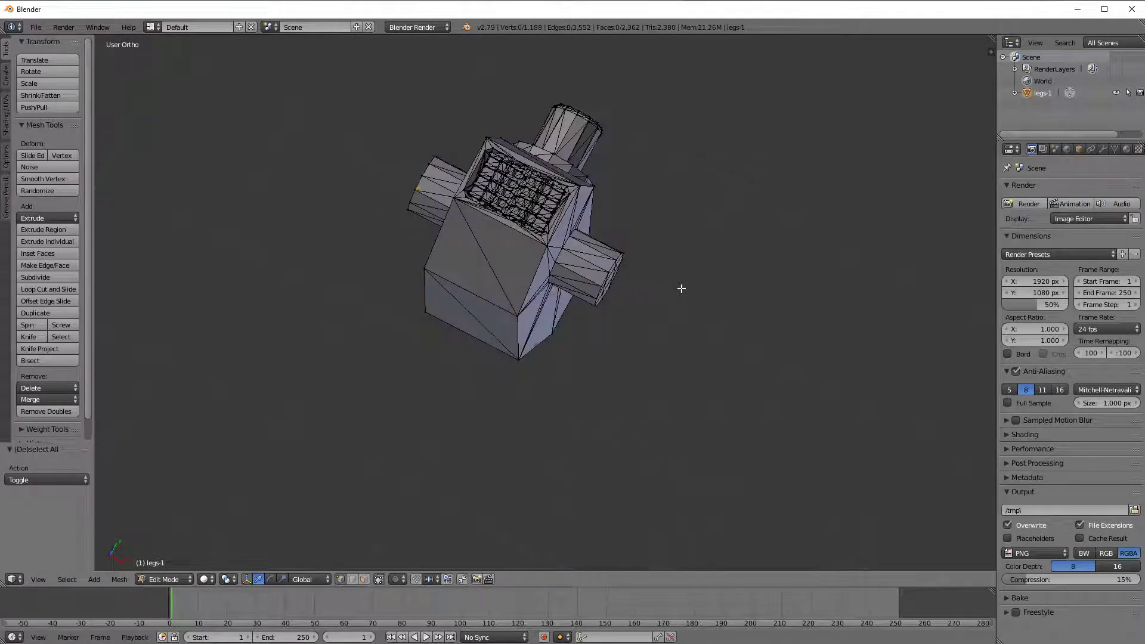
middle_click_drag(542, 356, 642, 363)
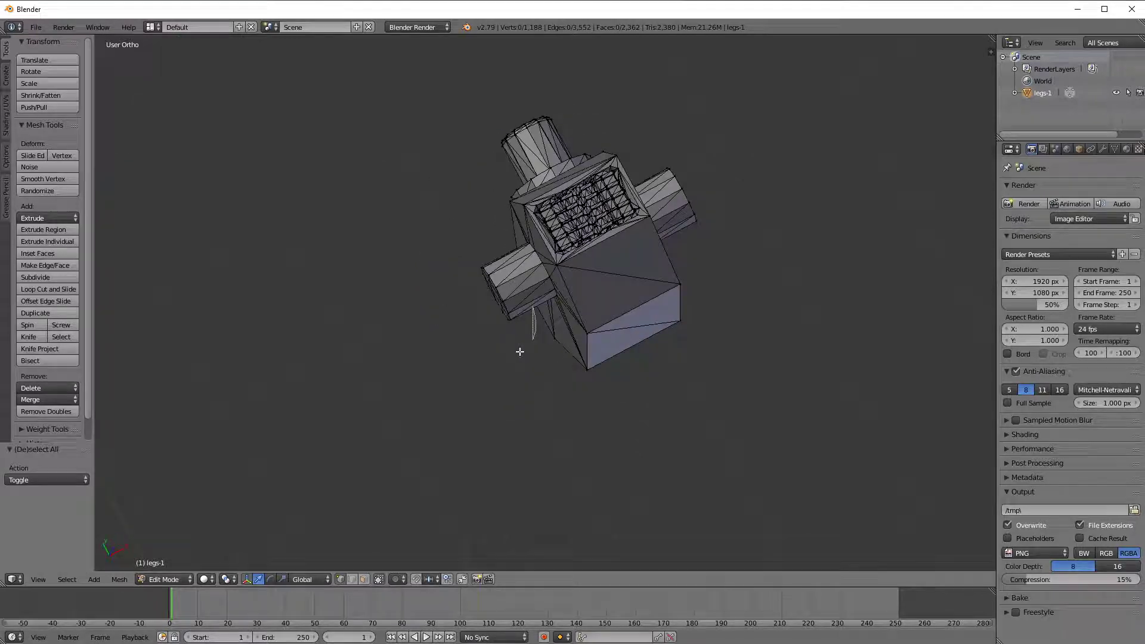
right_click(505, 320, "alt")
key("a")
key("a")
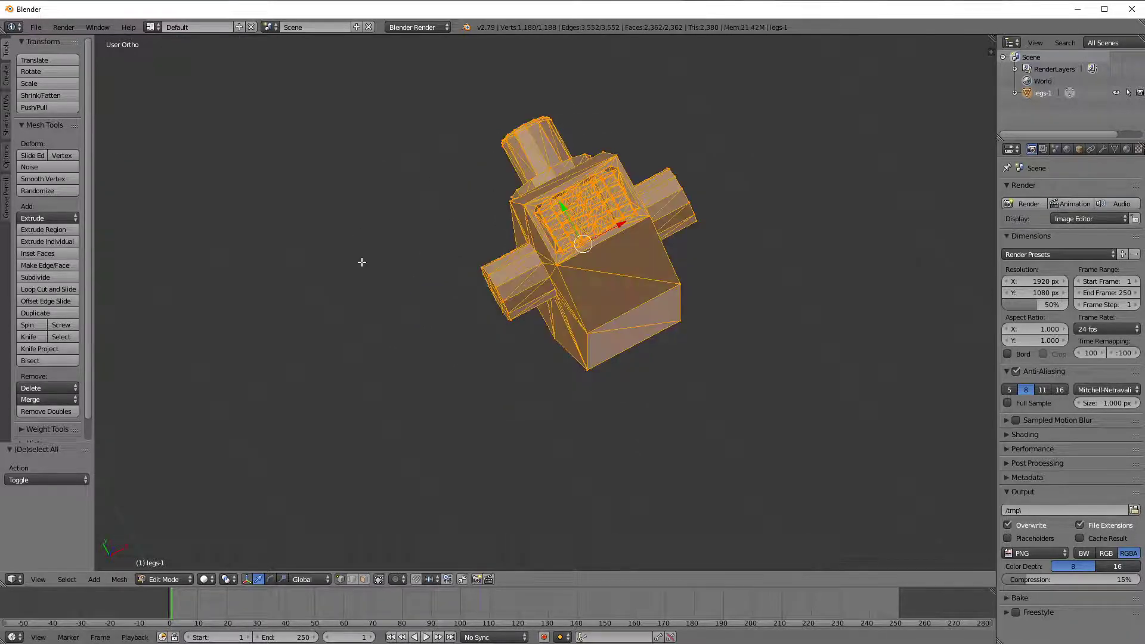
key("a")
middle_click_drag(635, 314, 584, 382, "shift")
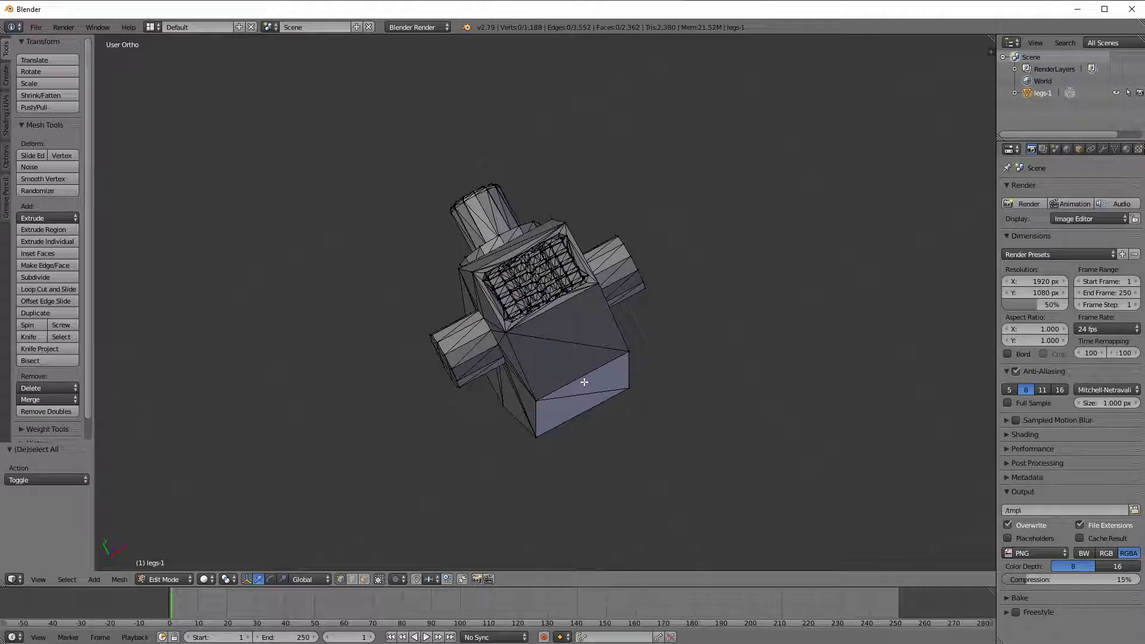
Select only the end caps of both side cylinders, scale them along the global X axis, and leave mesh editing
key("KP_7")
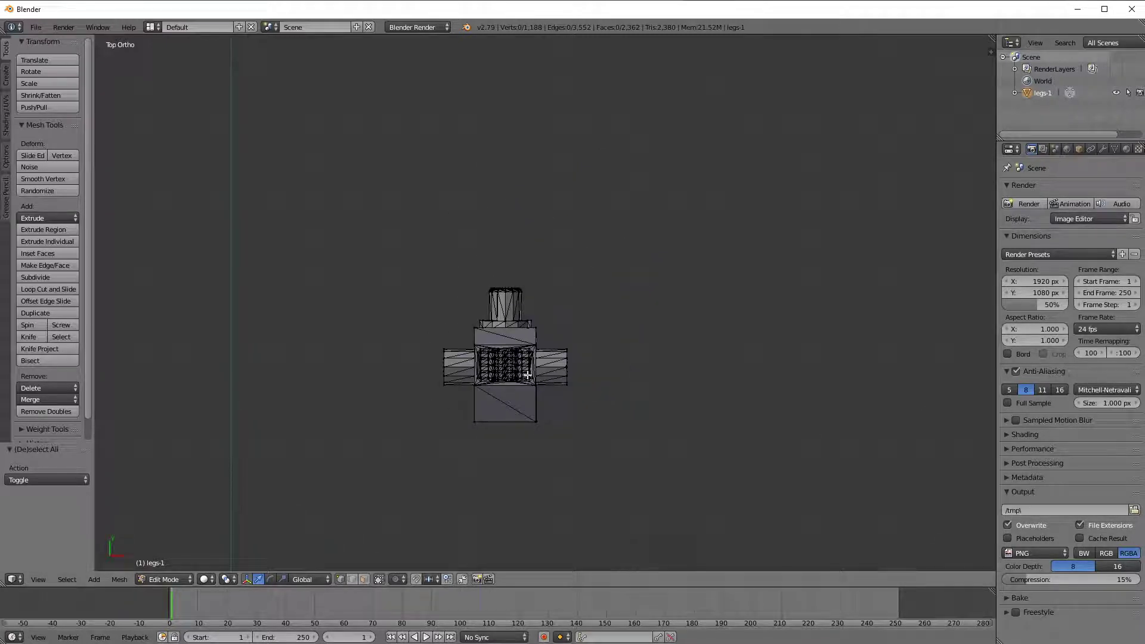
middle_click_drag(537, 373, 657, 330, "shift")
scroll(657, 330, "up", 3)
middle_click_drag(667, 393, 580, 394, "shift")
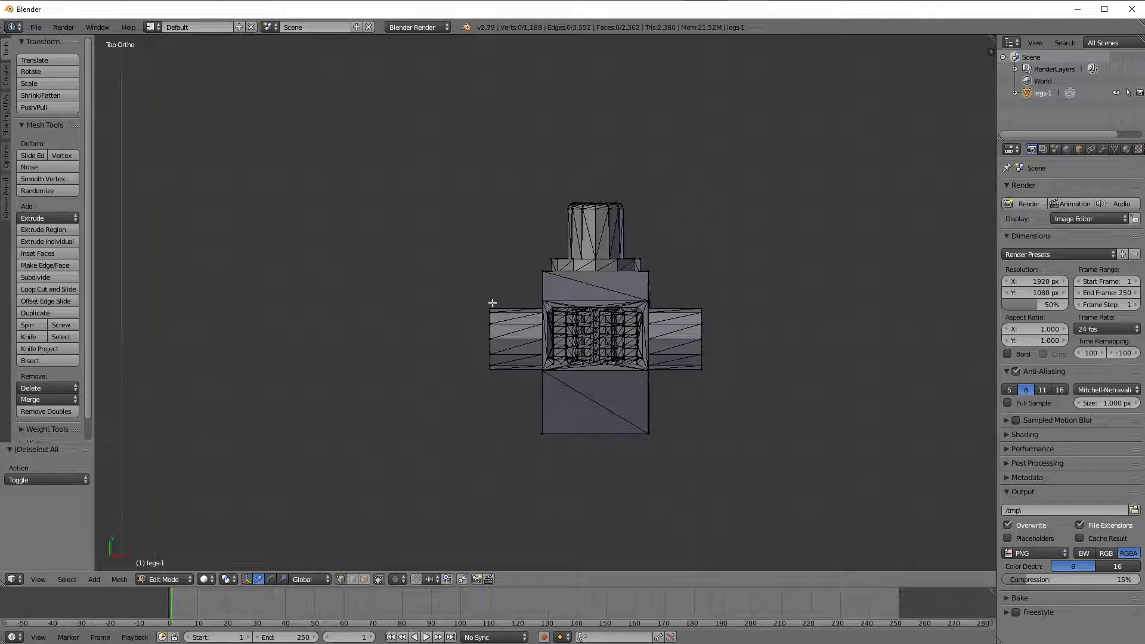
middle_click_drag(441, 378, 547, 180)
mouse_move(513, 80)
left_mouse_down("ctrl")
mouse_move(540, 163)
mouse_move(451, 103)
mouse_move(453, 88)
left_mouse_up("ctrl")
middle_click_drag(514, 197, 568, 383)
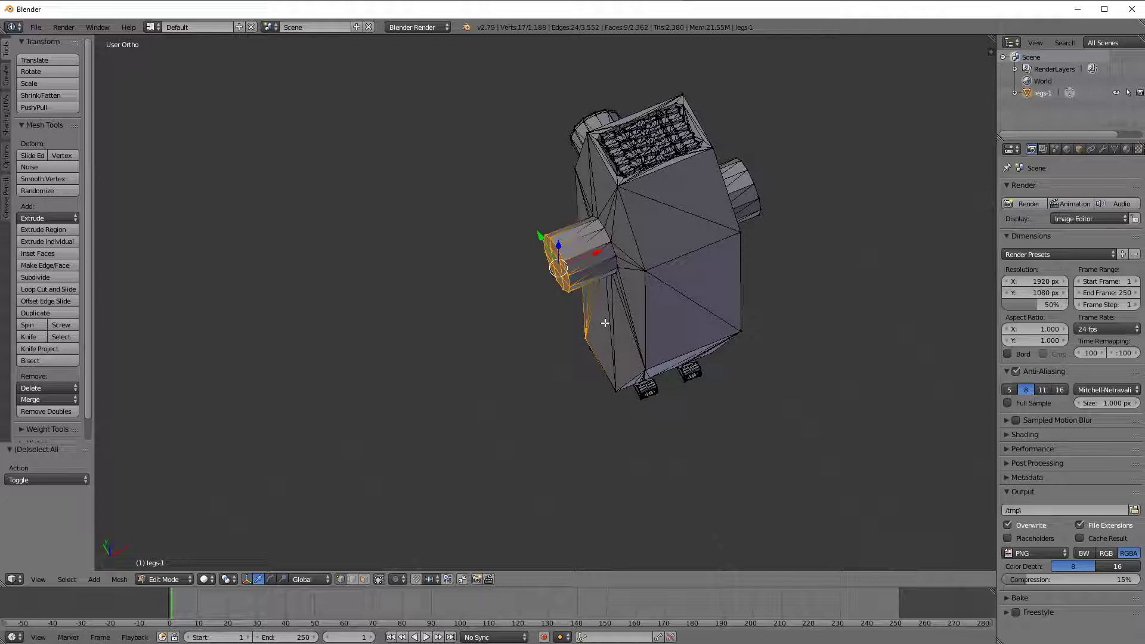
left_click_drag(604, 323, 517, 338, "ctrl+shift")
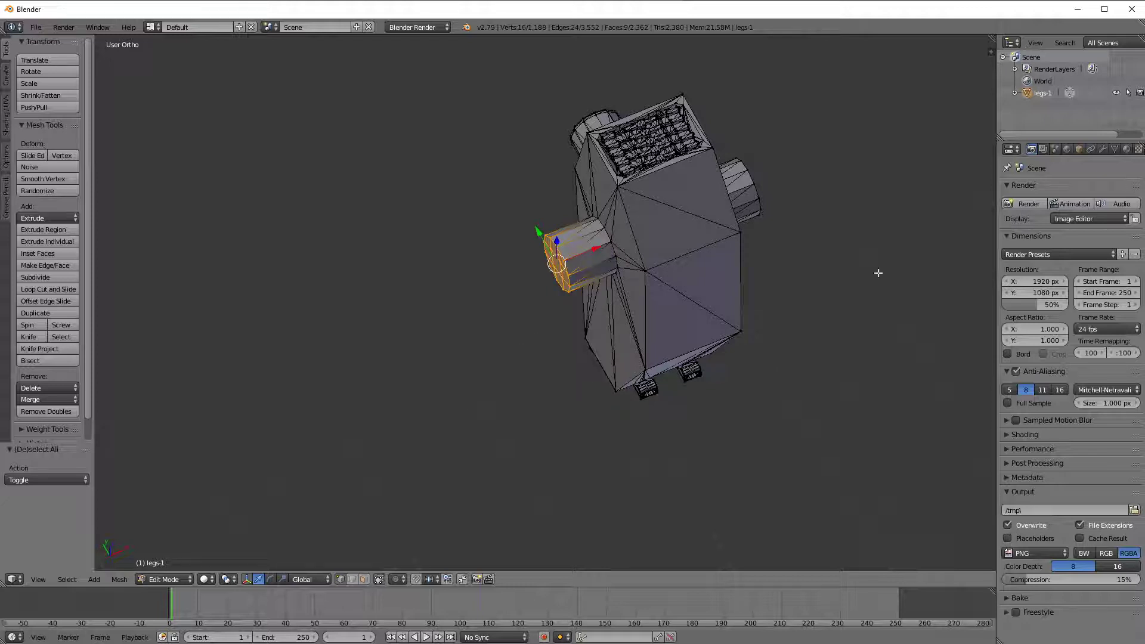
middle_click_drag(878, 272, 820, 291)
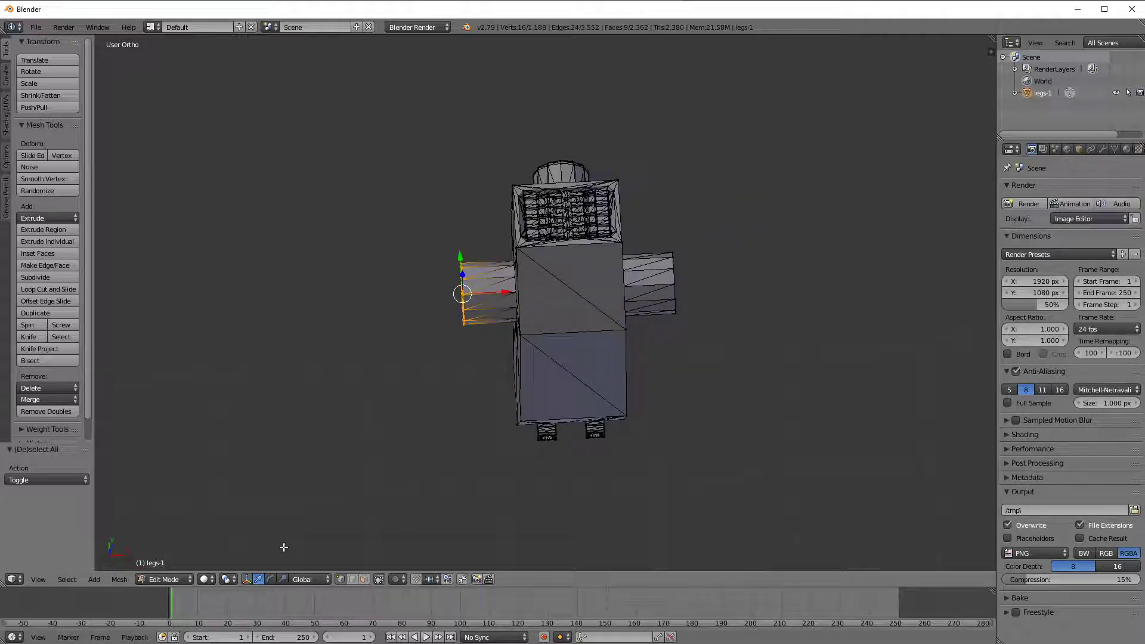
left_click(379, 579)
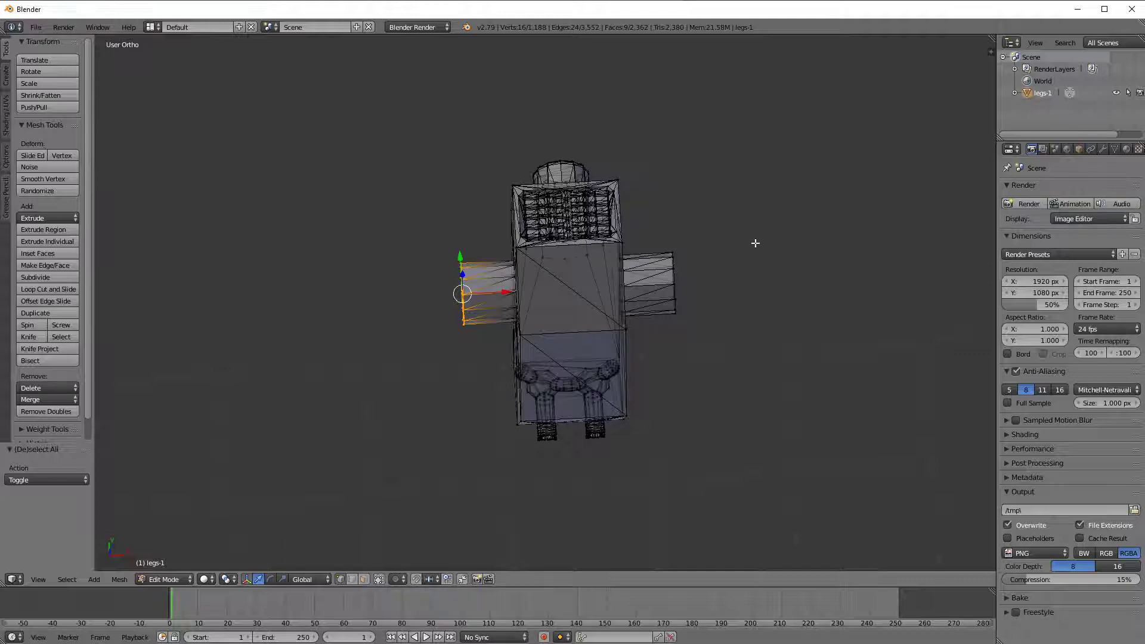
mouse_move(741, 322)
left_mouse_down("ctrl")
mouse_move(704, 361)
mouse_move(691, 173)
left_mouse_up("ctrl")
left_click_drag(465, 247, 421, 163, "ctrl")
mouse_move(459, 203)
middle_mouse_down()
mouse_move(516, 263)
mouse_move(611, 288)
mouse_move(601, 338)
mouse_move(435, 326)
mouse_move(431, 356)
mouse_move(533, 367)
mouse_move(549, 353)
mouse_move(602, 387)
mouse_move(624, 258)
mouse_move(667, 360)
mouse_move(629, 372)
mouse_move(674, 359)
mouse_move(668, 348)
mouse_move(690, 322)
mouse_move(700, 355)
mouse_move(490, 324)
mouse_move(552, 343)
mouse_move(534, 366)
mouse_move(666, 366)
mouse_move(611, 236)
middle_mouse_up()
key("KP_7")
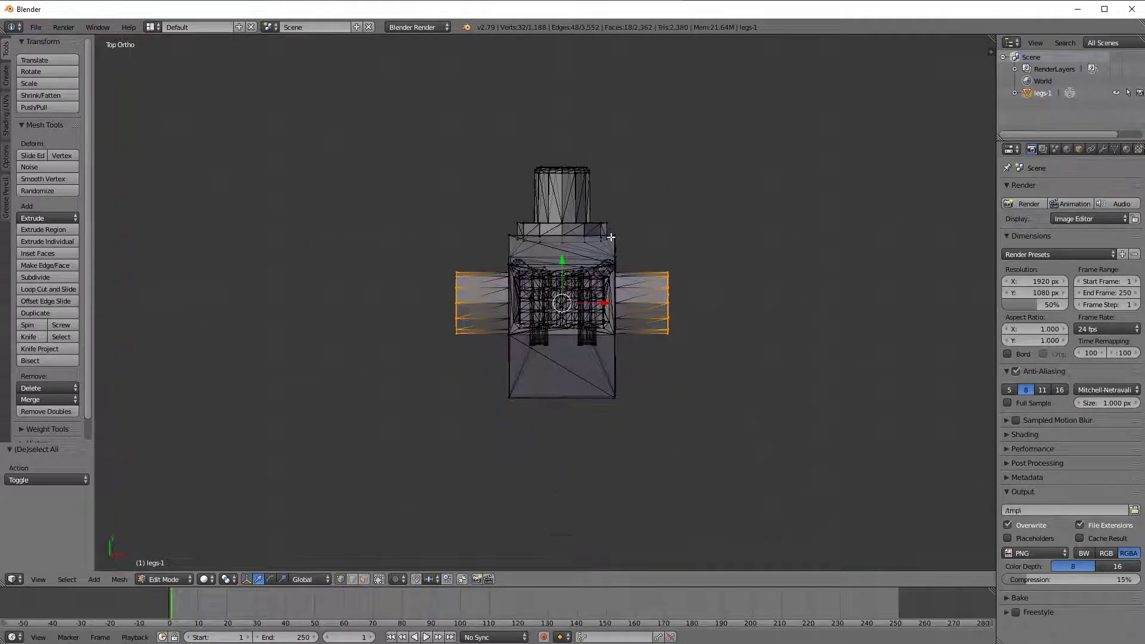
key("s")
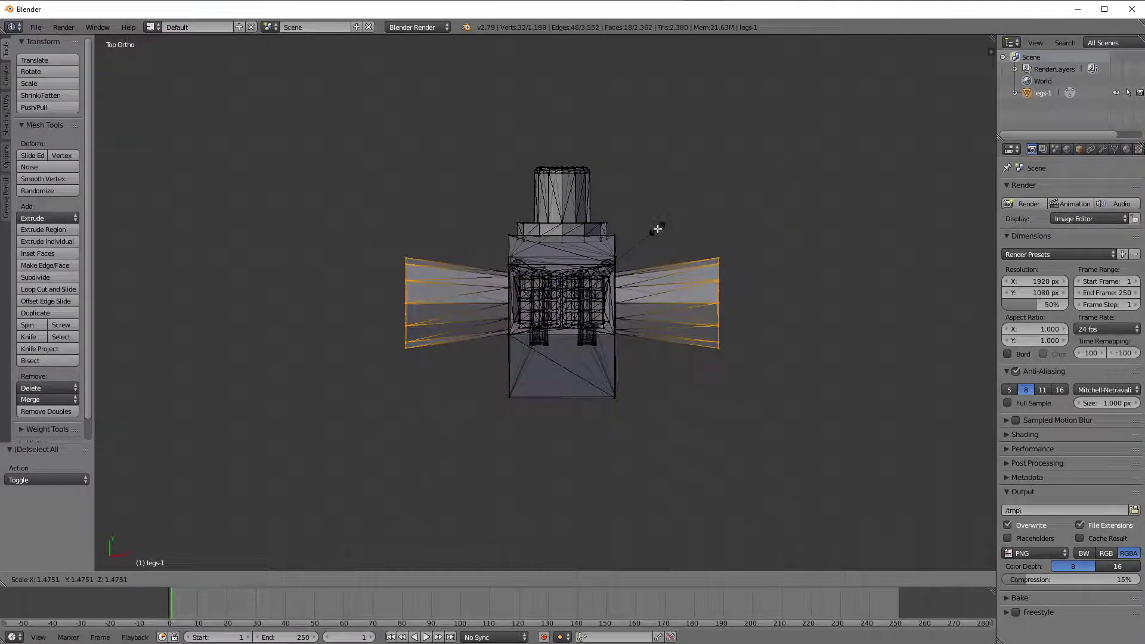
key("x")
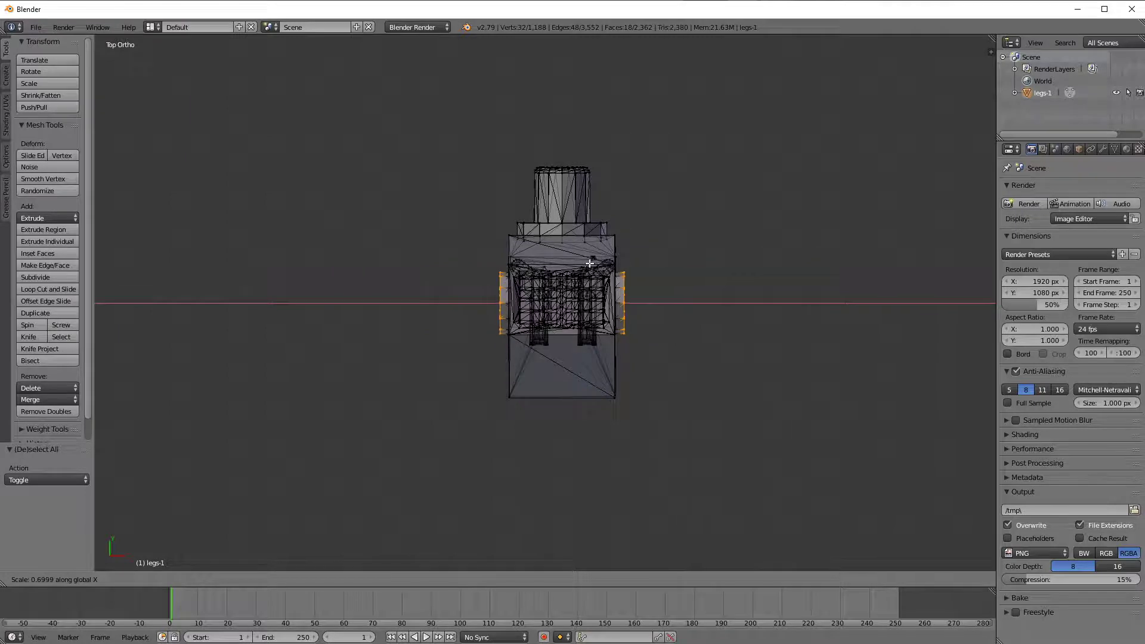
left_click(667, 210)
middle_click_drag(667, 210, 649, 425)
key("Tab")
View the hip joint from the right side and set its origin to its geometry
key("KP_1")
key("KP_3")
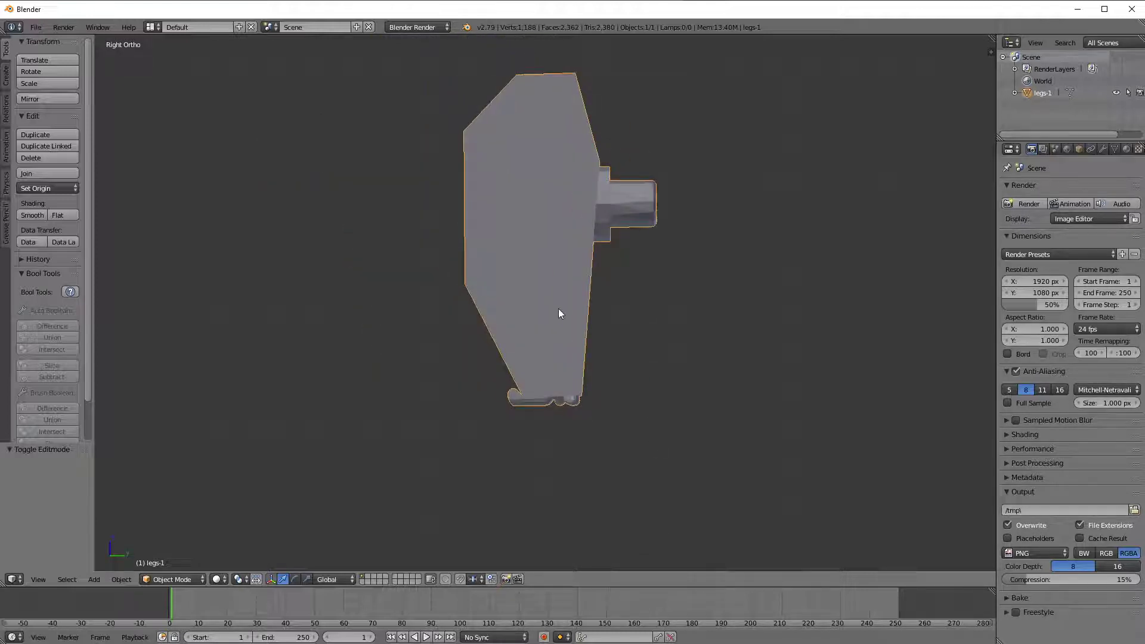
key("r")
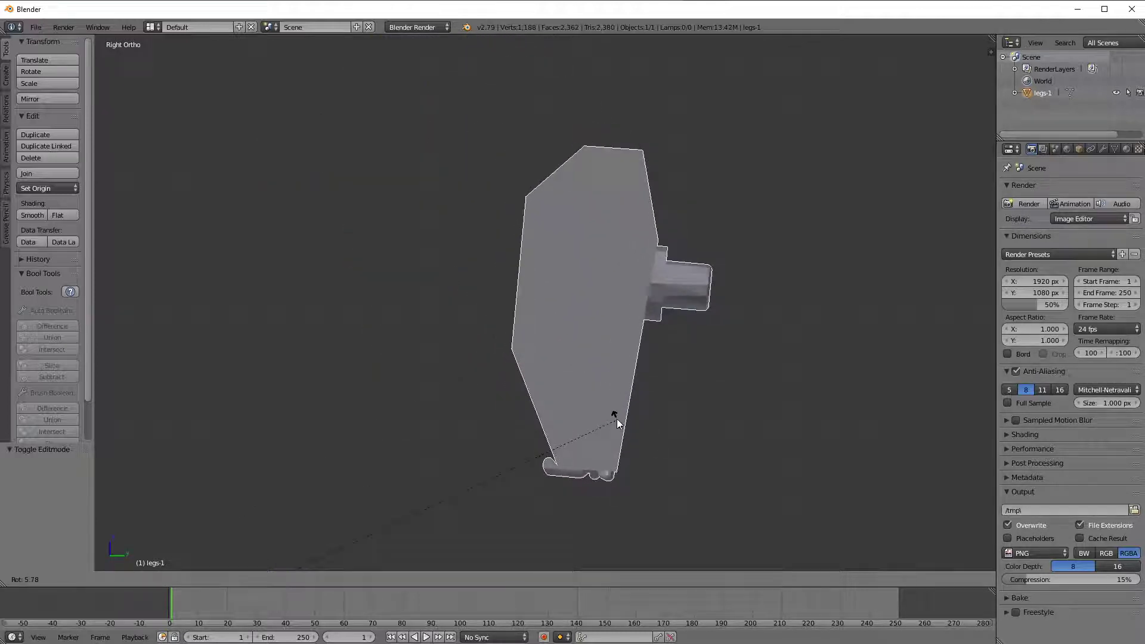
right_click(586, 344)
scroll(578, 350, "down", 8)
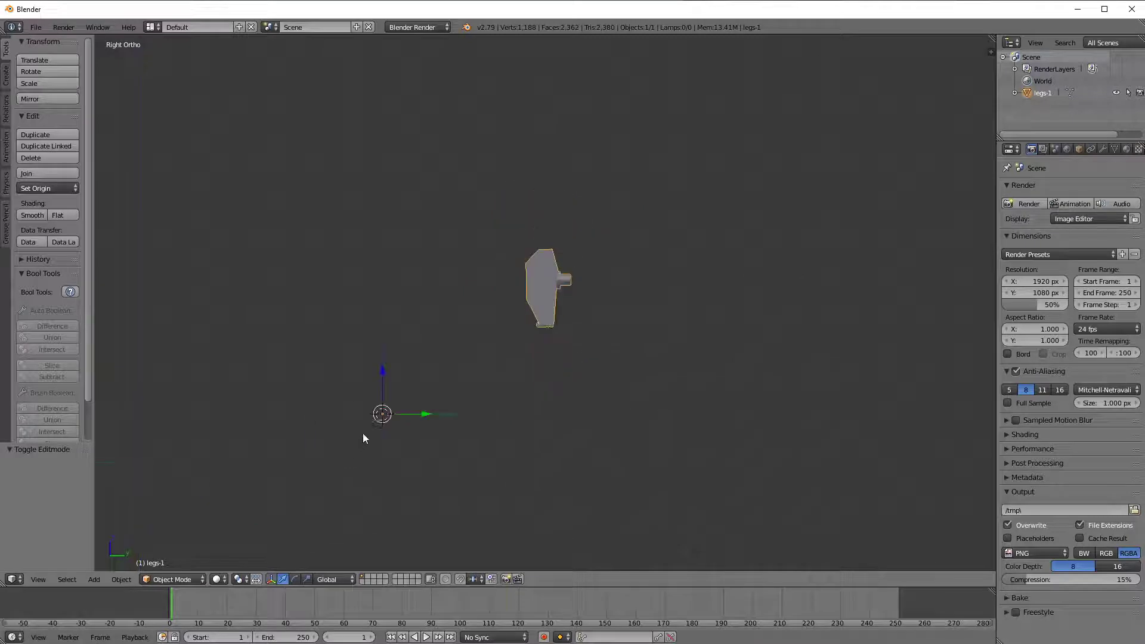
scroll(348, 443, "up", 3)
scroll(545, 386, "up", 4)
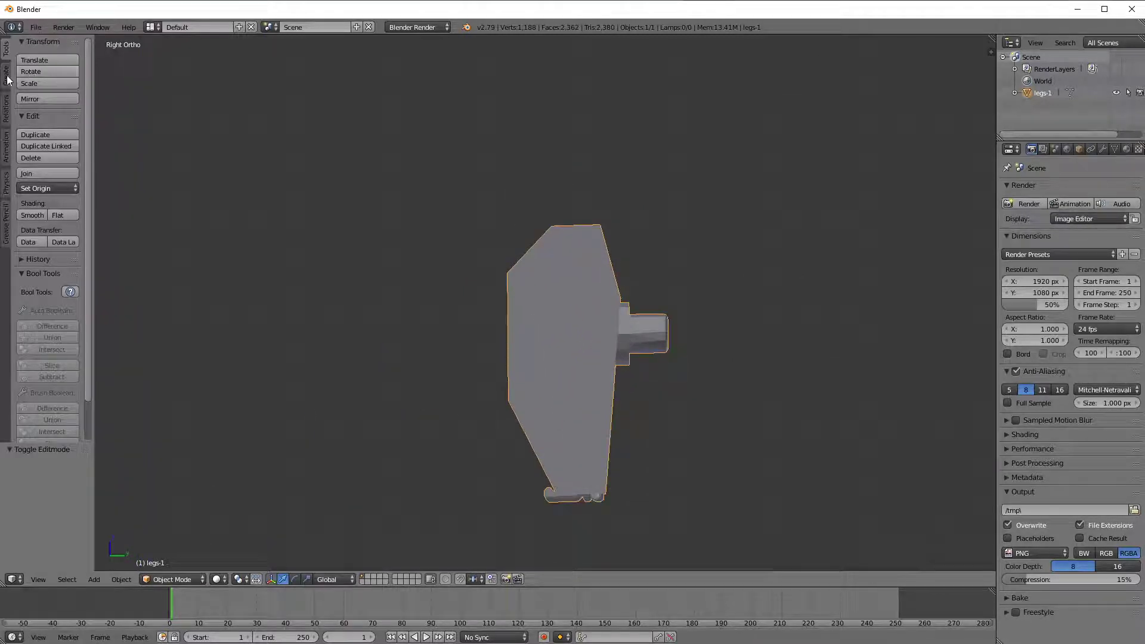
left_click(70, 190)
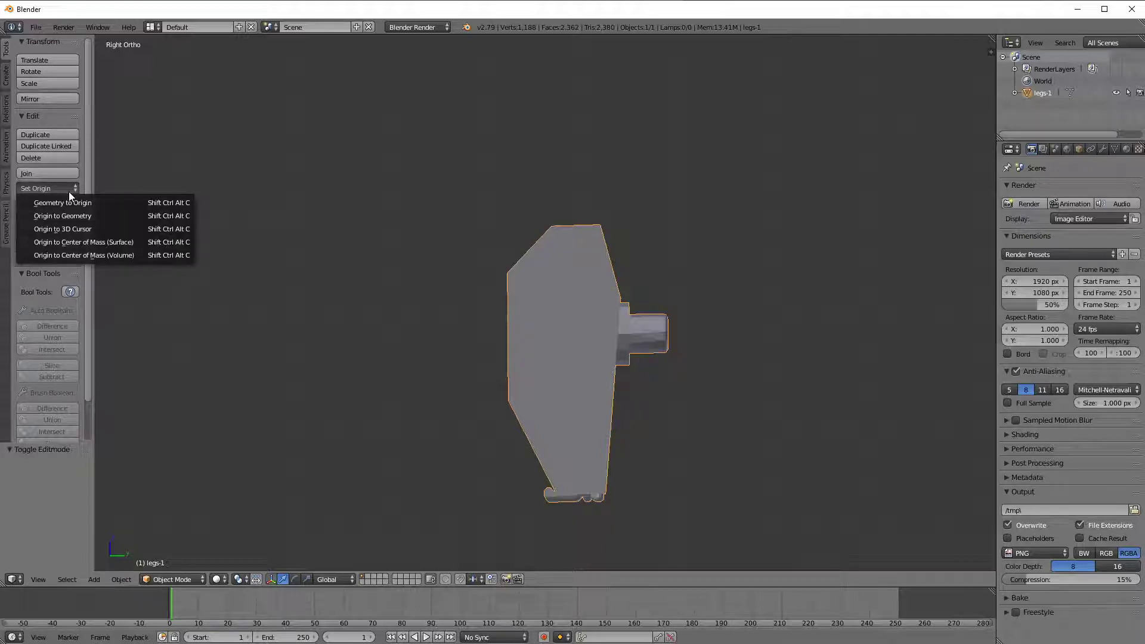
left_click(104, 216)
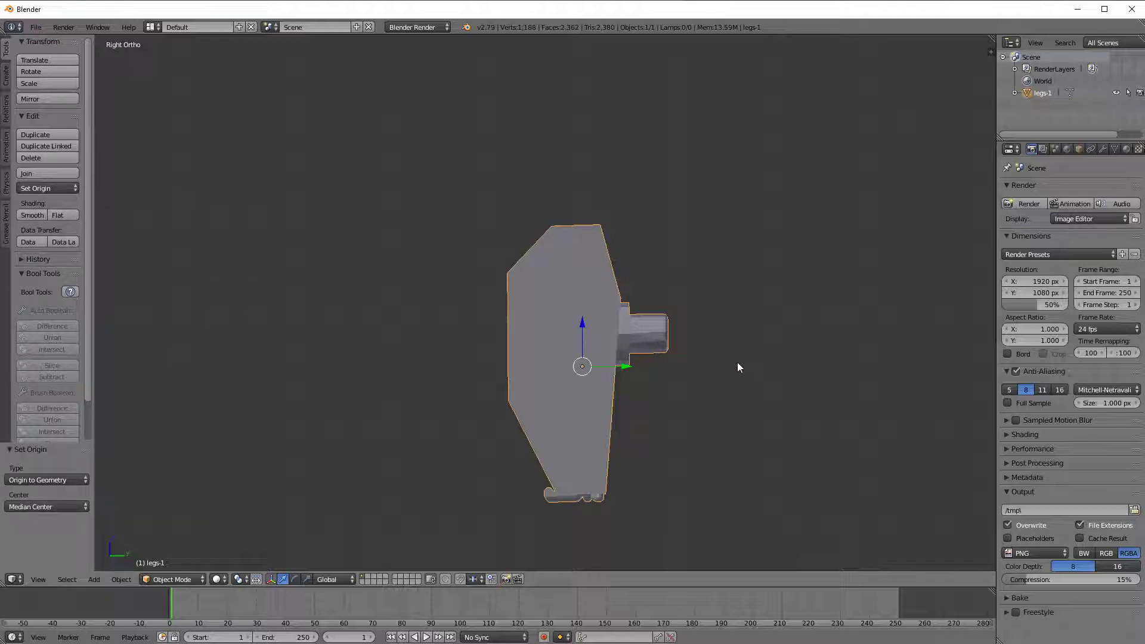
Rotate the hip joint about -89.4° in the side view and level its flat base with fine rotations of about -0.2° and 0.05°
key("r")
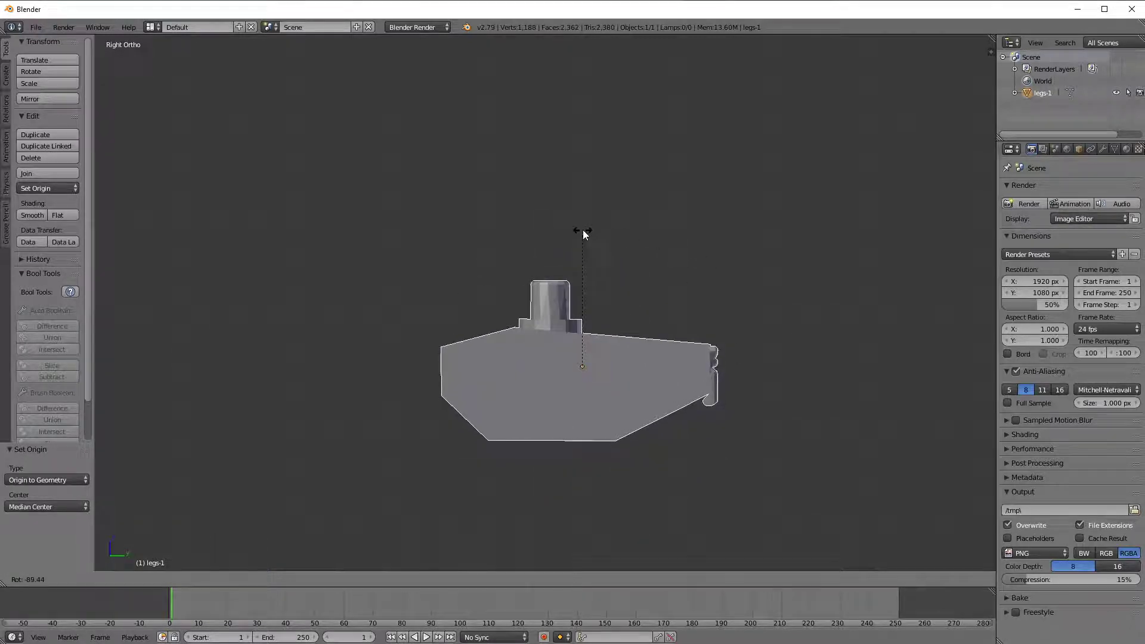
left_click(582, 230)
scroll(536, 345, "up", 6)
scroll(613, 367, "down", 3, "shift")
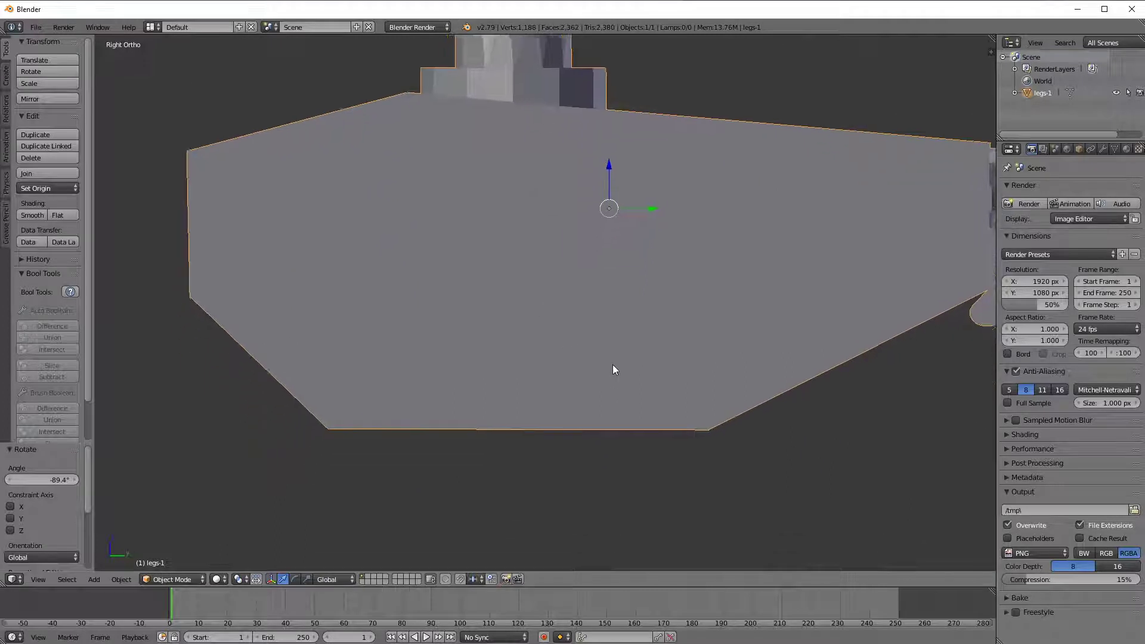
scroll(457, 473, "up", 2)
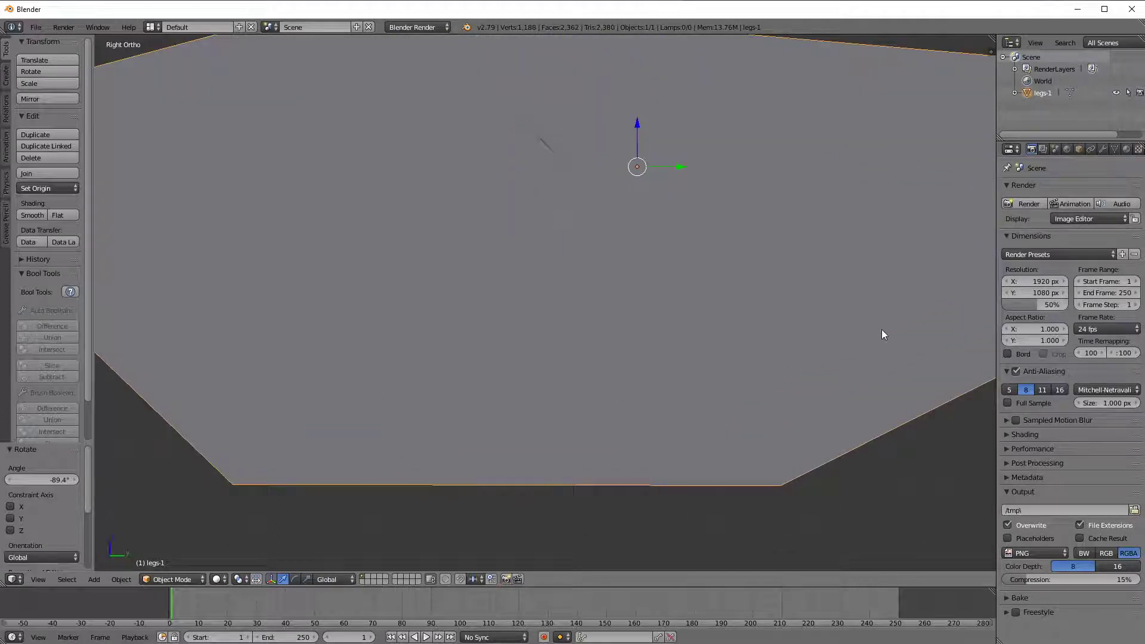
key("r")
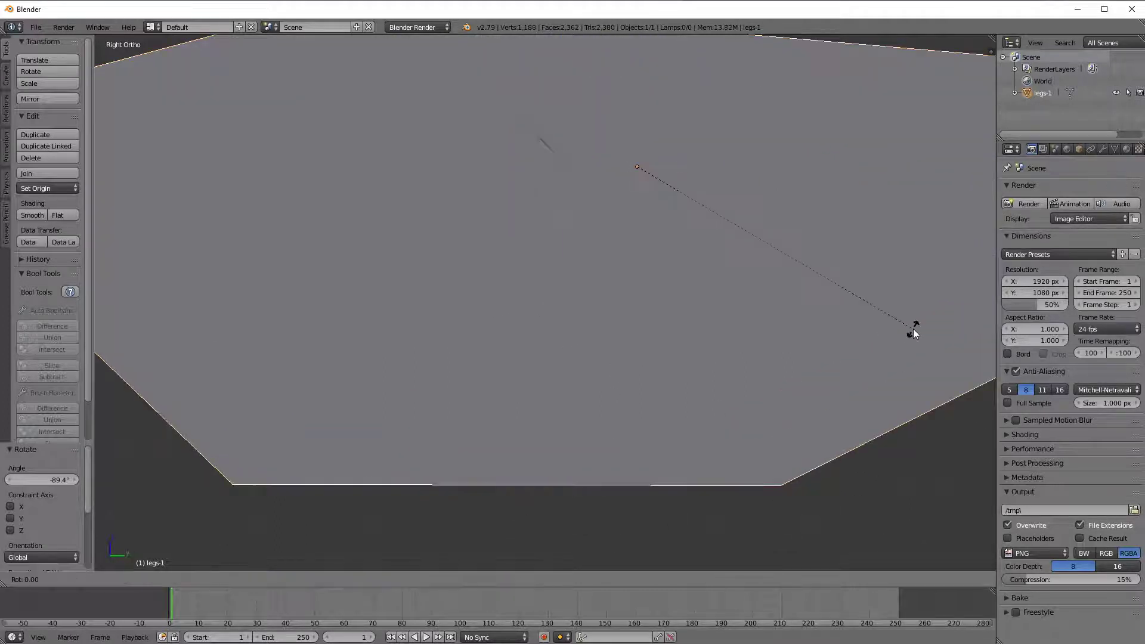
left_click(928, 299)
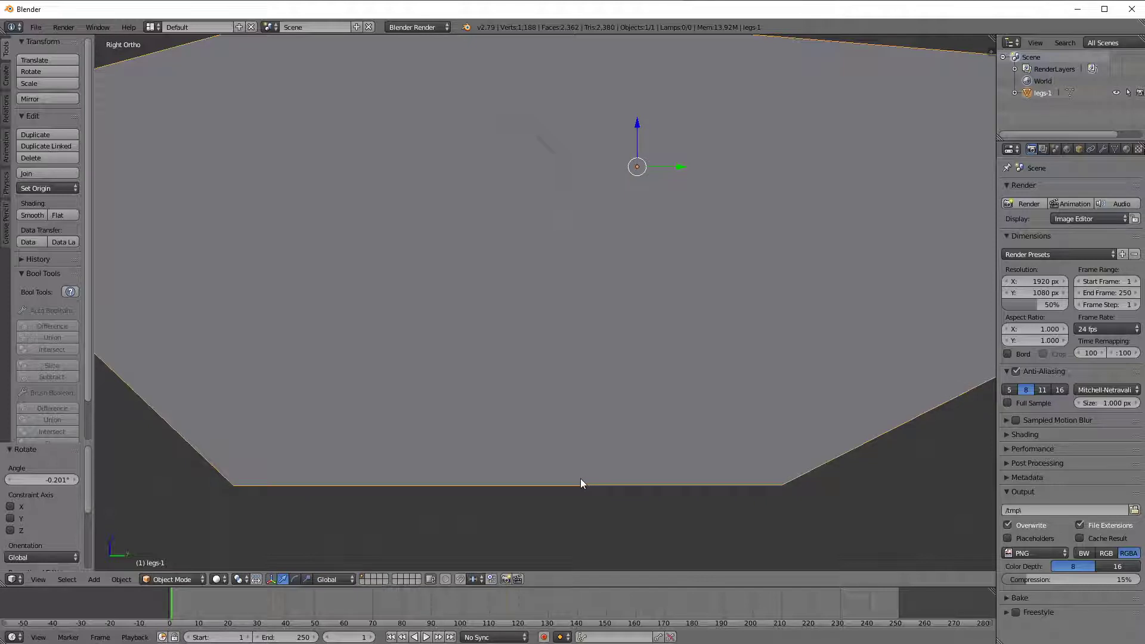
key("r")
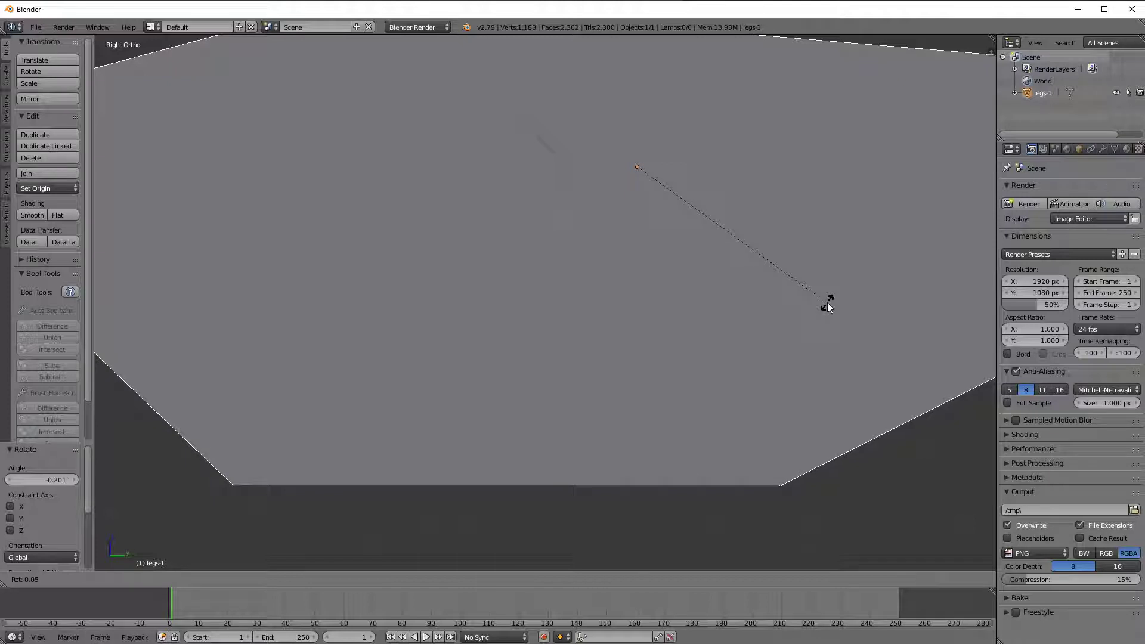
left_click(828, 302)
Examine the reoriented hip joint from several angles and distances, in both solid and wireframe shading
scroll(691, 330, "down", 4)
middle_click_drag(603, 324, 679, 437)
scroll(614, 504, "up", 2)
scroll(685, 430, "up", 4)
scroll(685, 430, "down", 5)
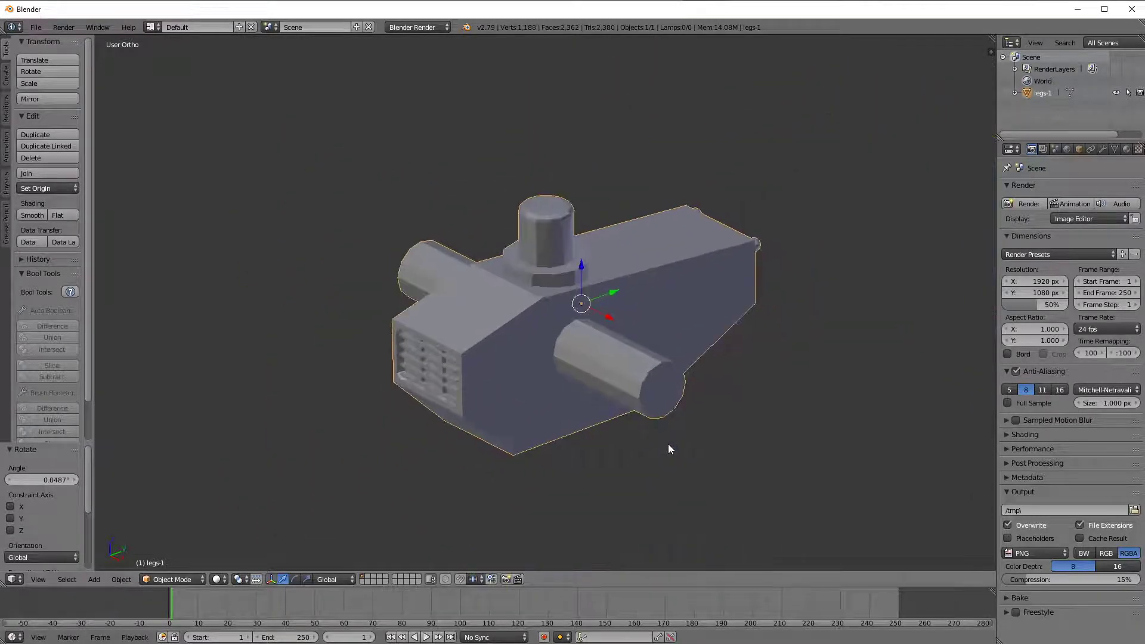
scroll(667, 448, "up", 2)
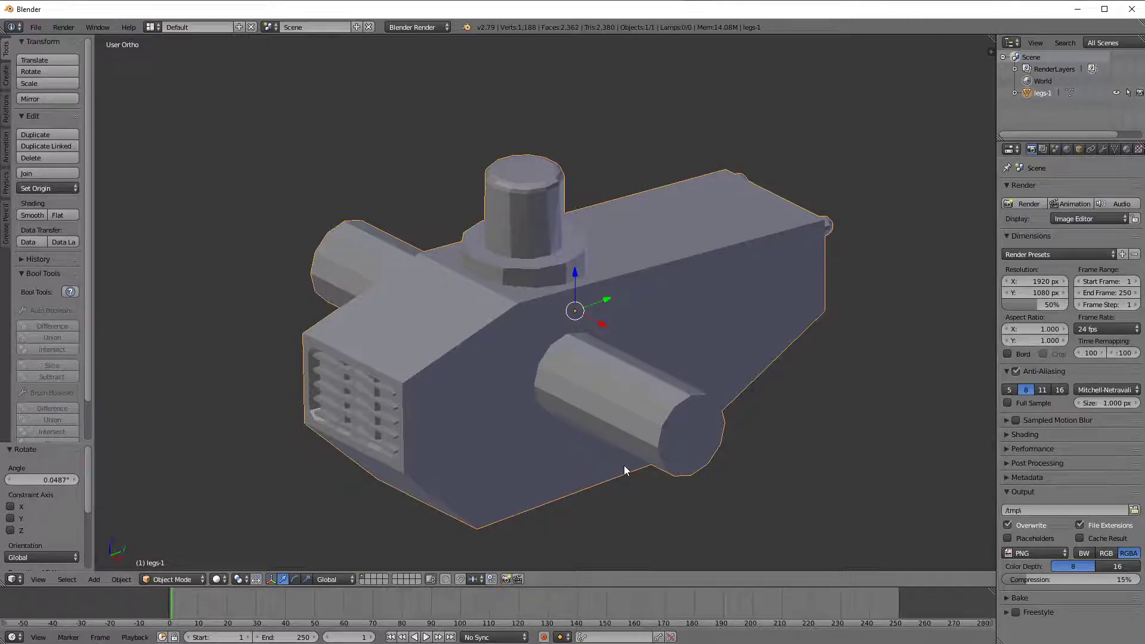
mouse_move(624, 466)
middle_mouse_down()
mouse_move(702, 475)
mouse_move(646, 469)
middle_mouse_up()
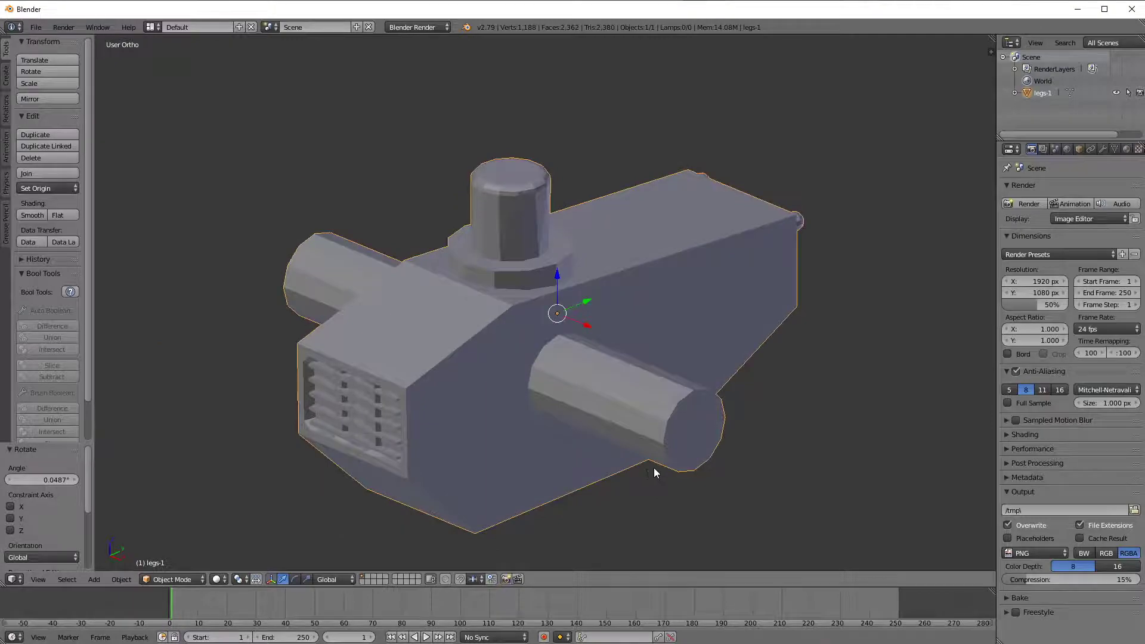
key("z")
mouse_move(577, 463)
middle_mouse_down()
mouse_move(654, 471)
mouse_move(536, 475)
mouse_move(560, 454)
mouse_move(592, 457)
mouse_move(592, 467)
mouse_move(501, 439)
mouse_move(648, 426)
middle_mouse_up()
key("z")
Enter mesh editing on the hip joint and inspect its topology around the body, grille and side cylinders
key("Tab")
middle_click_drag(624, 399, 661, 427)
middle_click_drag(603, 351, 550, 358)
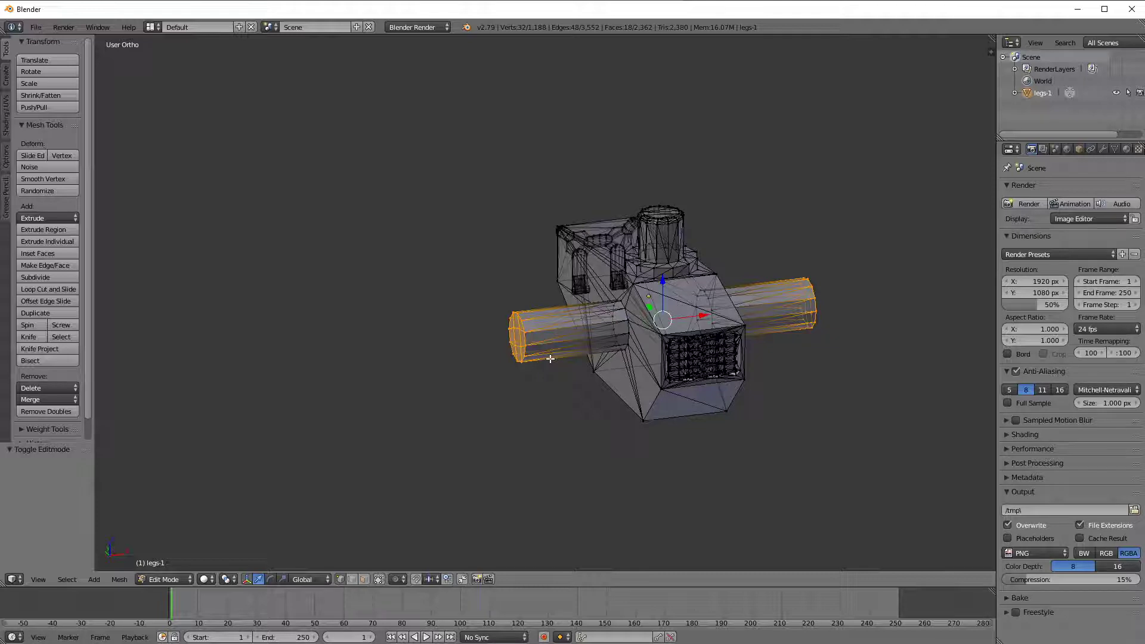
middle_click_drag(739, 394, 741, 422)
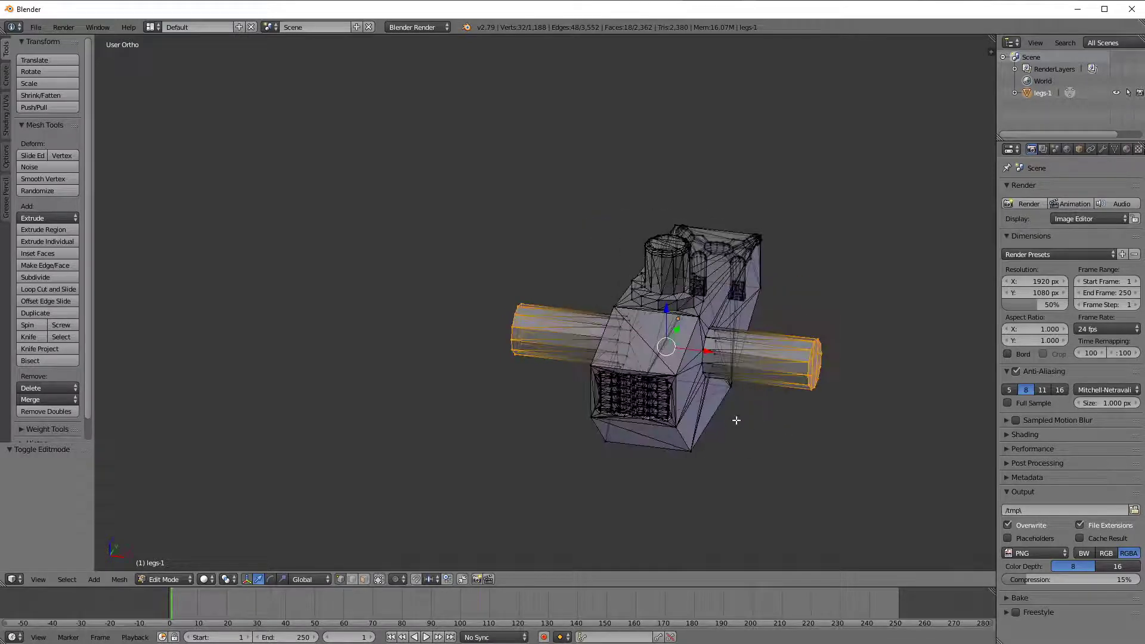
scroll(737, 420, "up", 5)
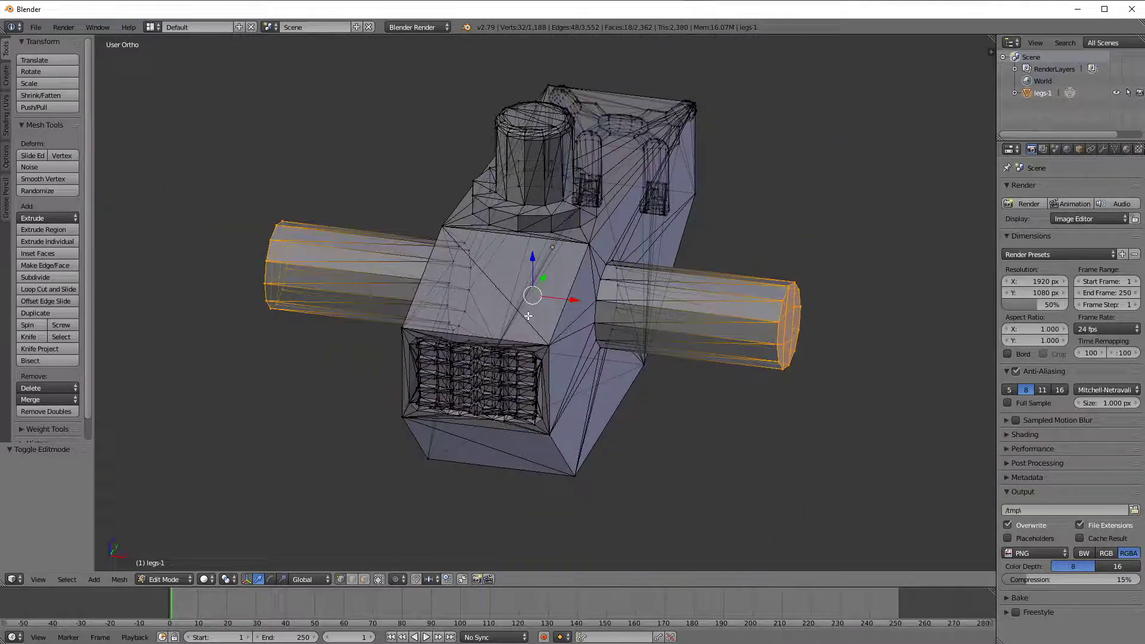
middle_click_drag(528, 315, 619, 344)
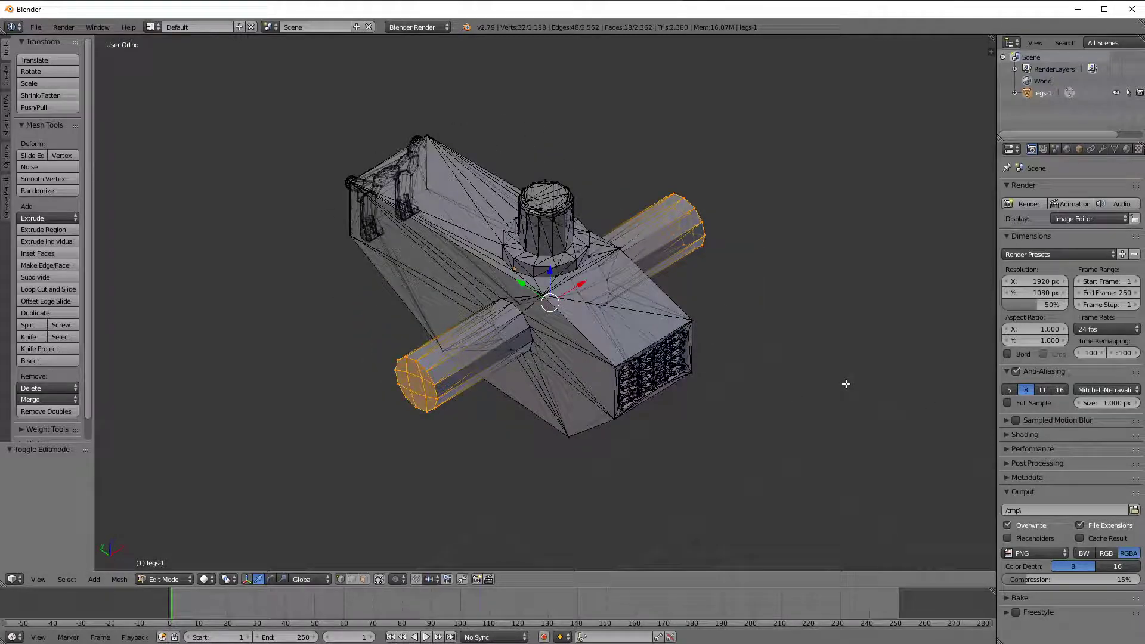